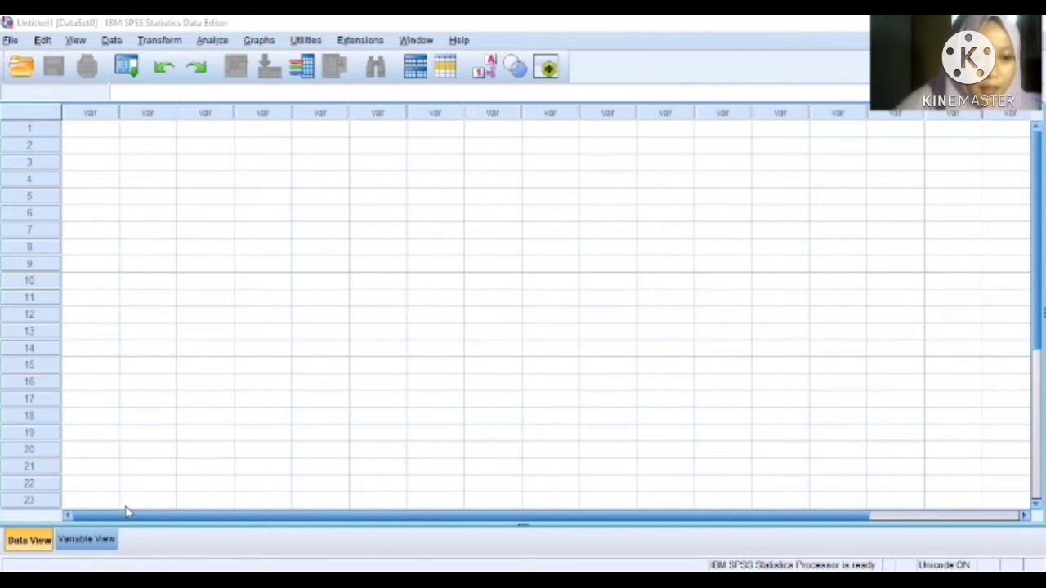
In the variable definitions, name the first variable nama_responden.
click(88, 541)
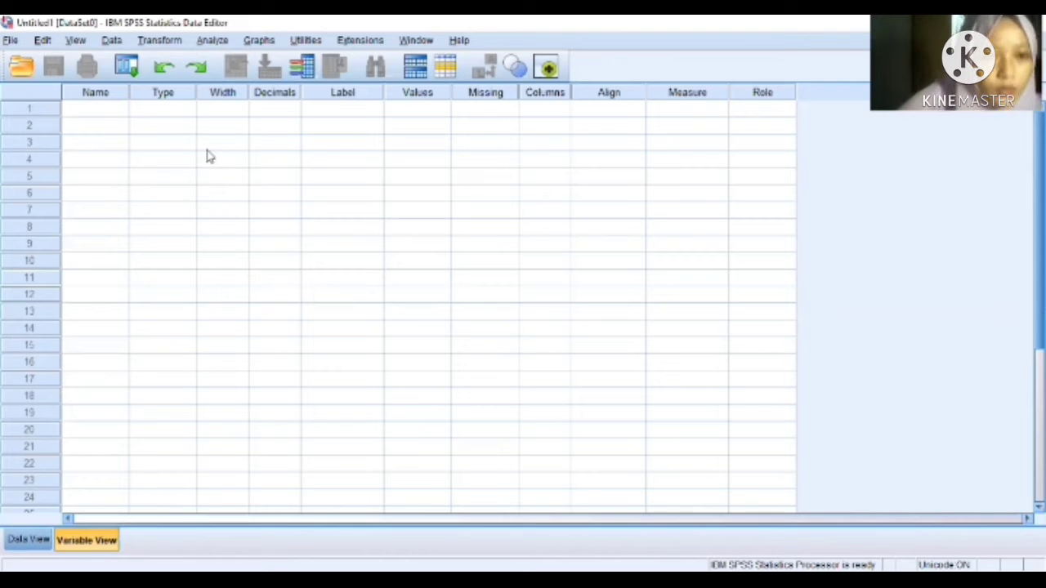
click(97, 113)
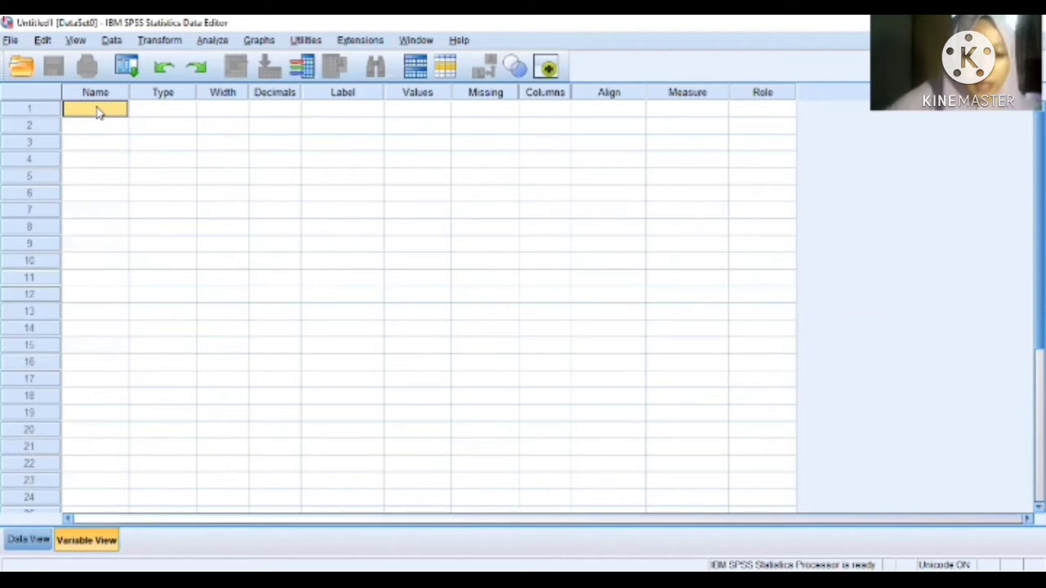
text(nama)
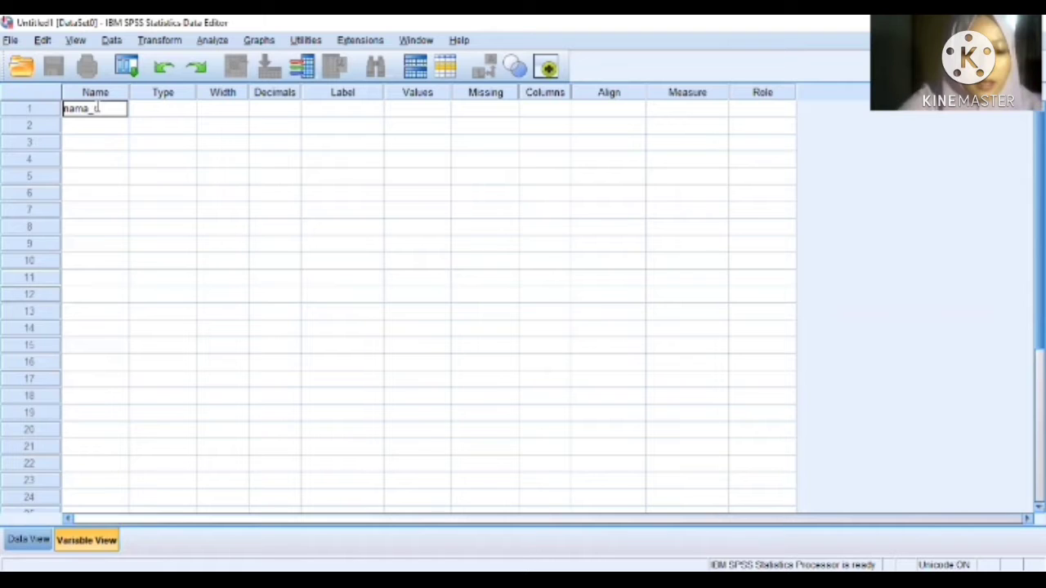
text(_dispo)
text(n)
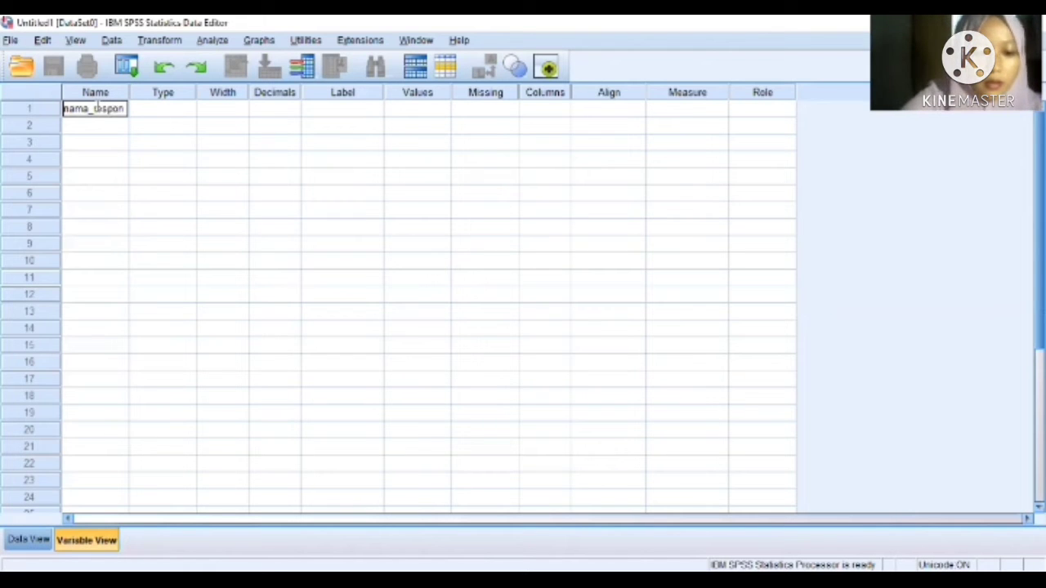
text(den)
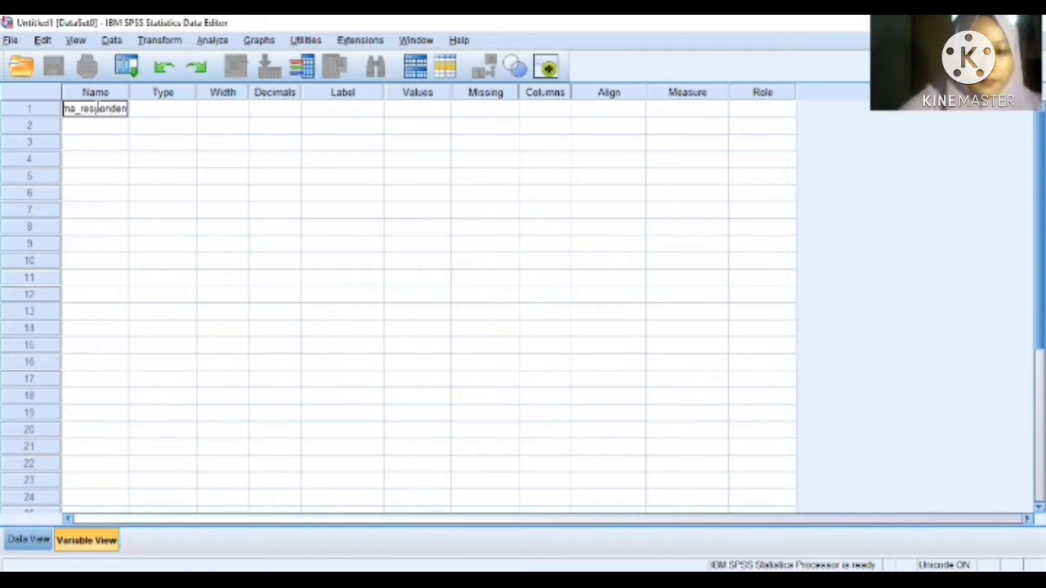
key(Return)
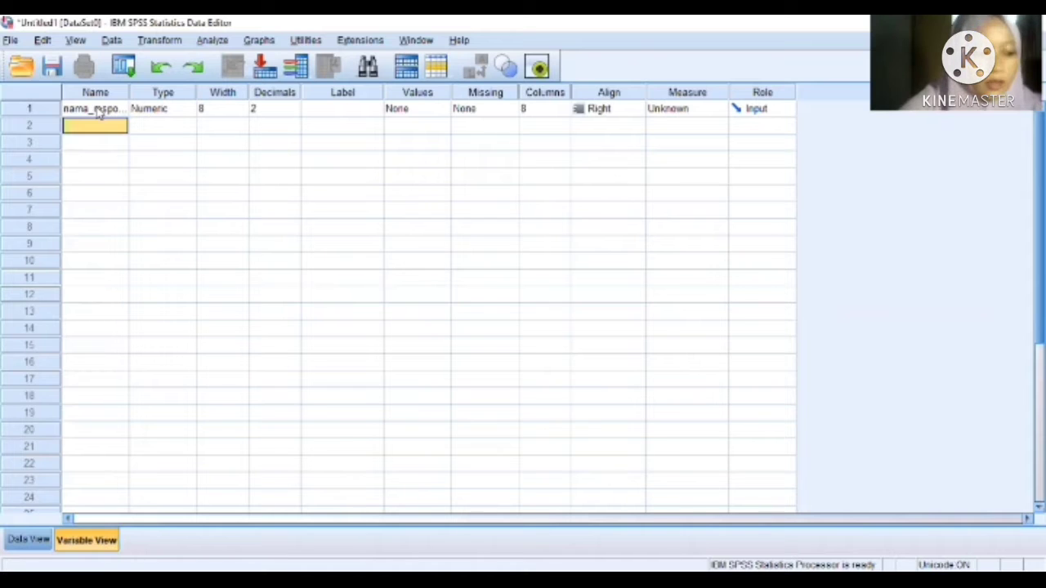
Add jenis_kelamin and tinggi_badan as the second and third variables.
text(jenis)
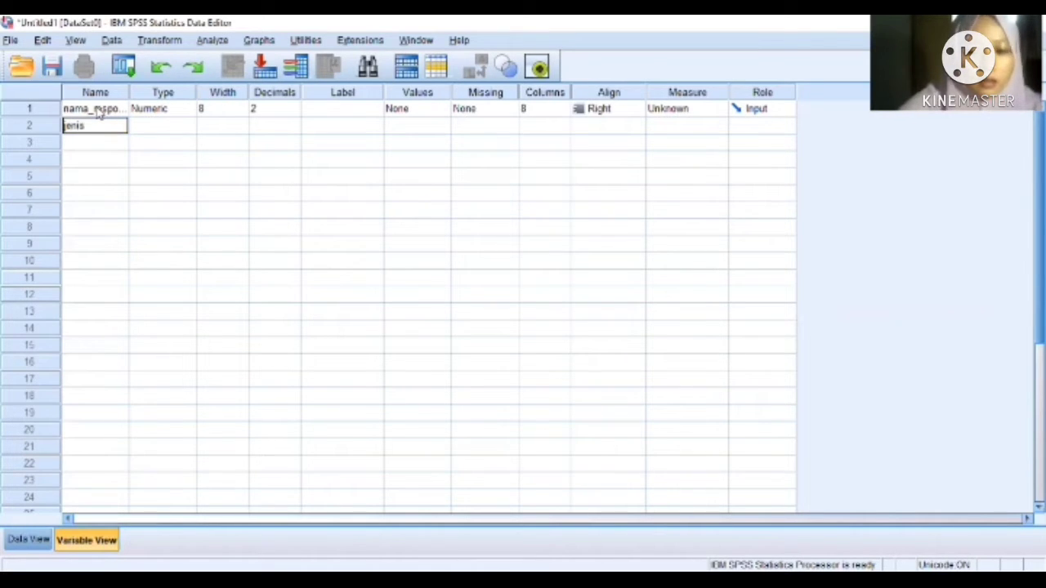
text(_ke)
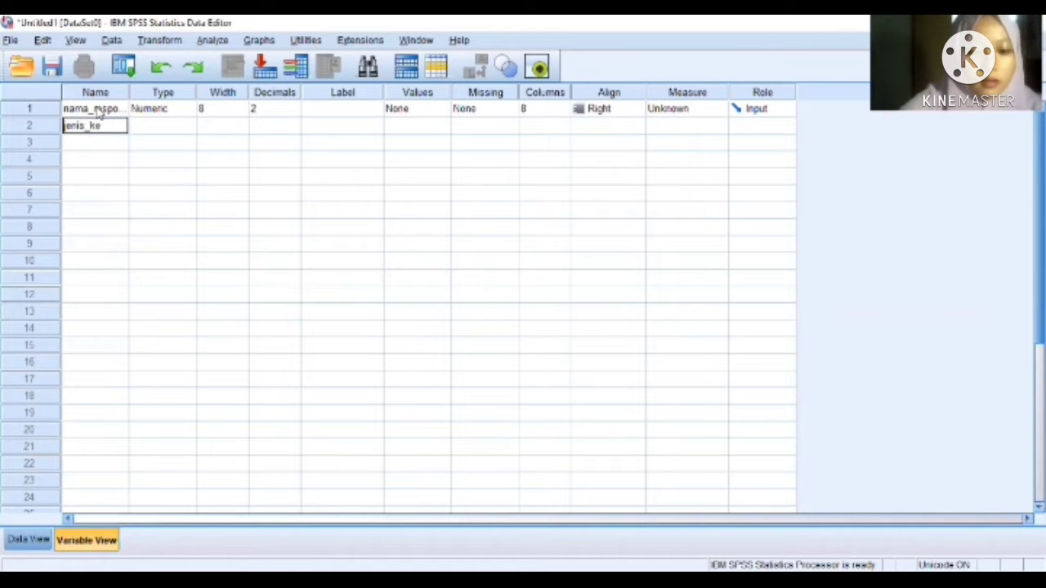
text(lamin)
key(Return)
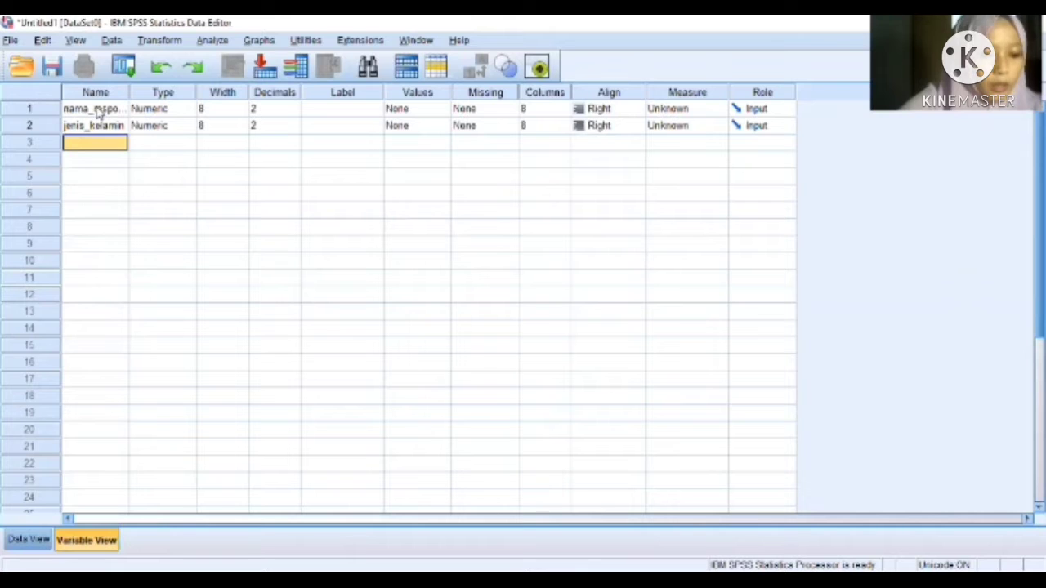
text(tingg)
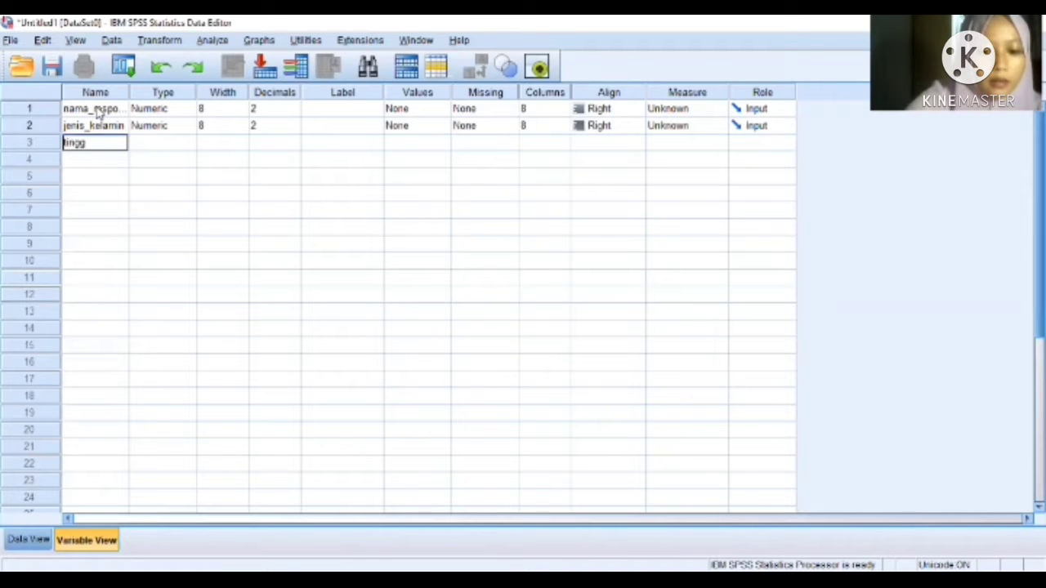
text(i_badan)
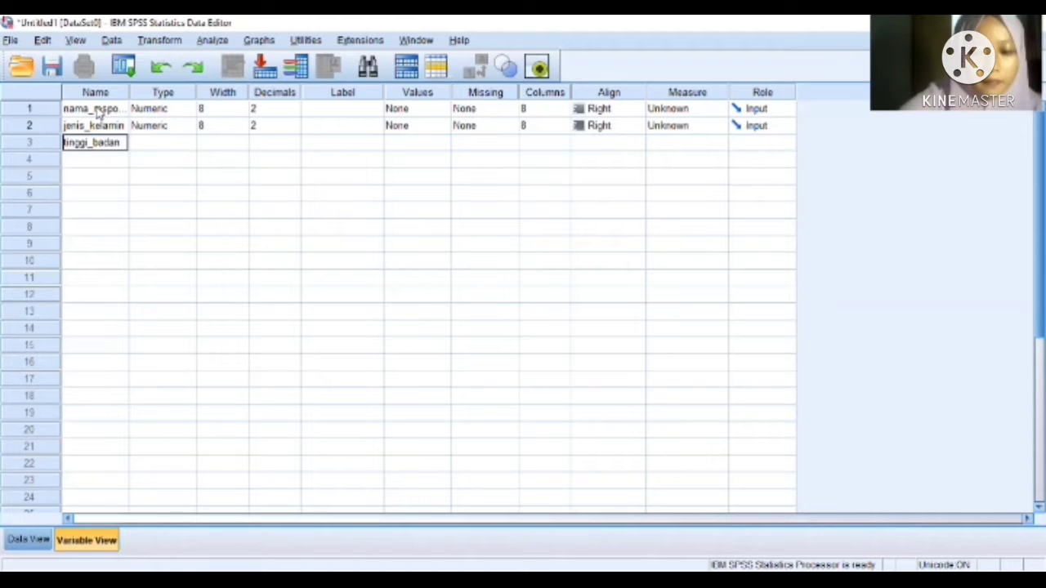
key(Return)
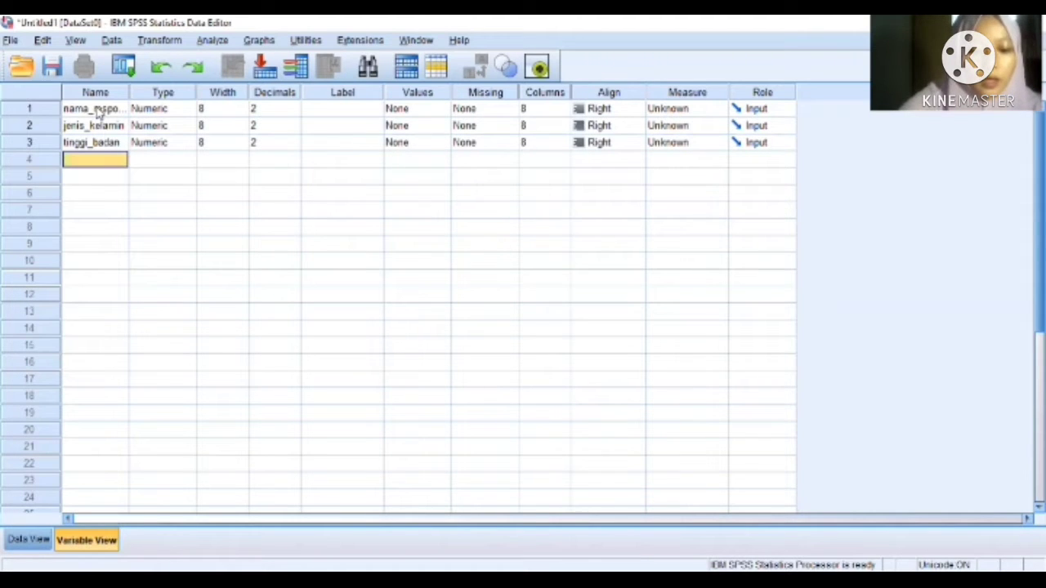
Add bb_sebelum and bb_sesudah as the fourth and fifth variables.
text(bb)
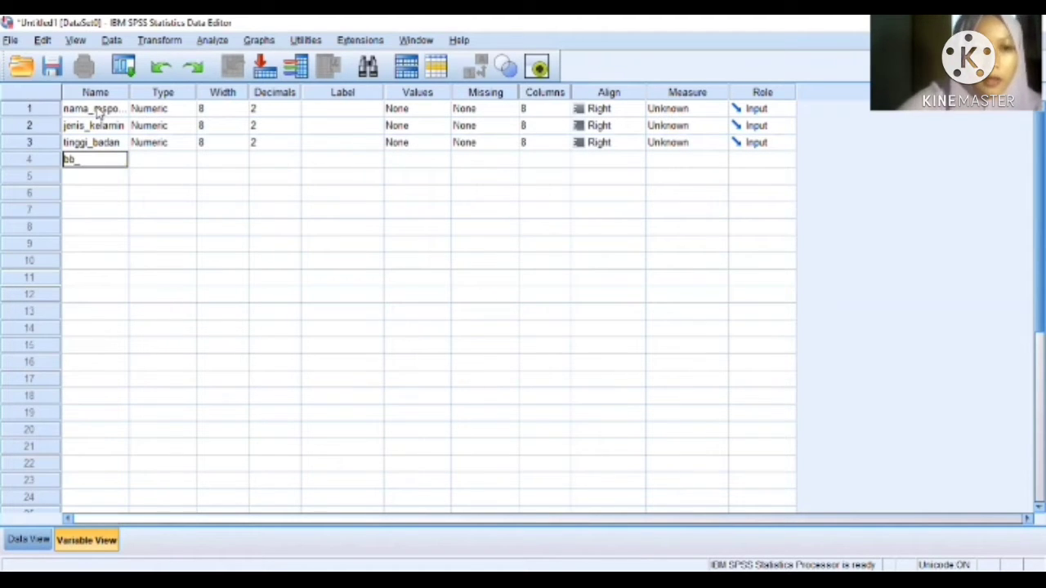
text(_se)
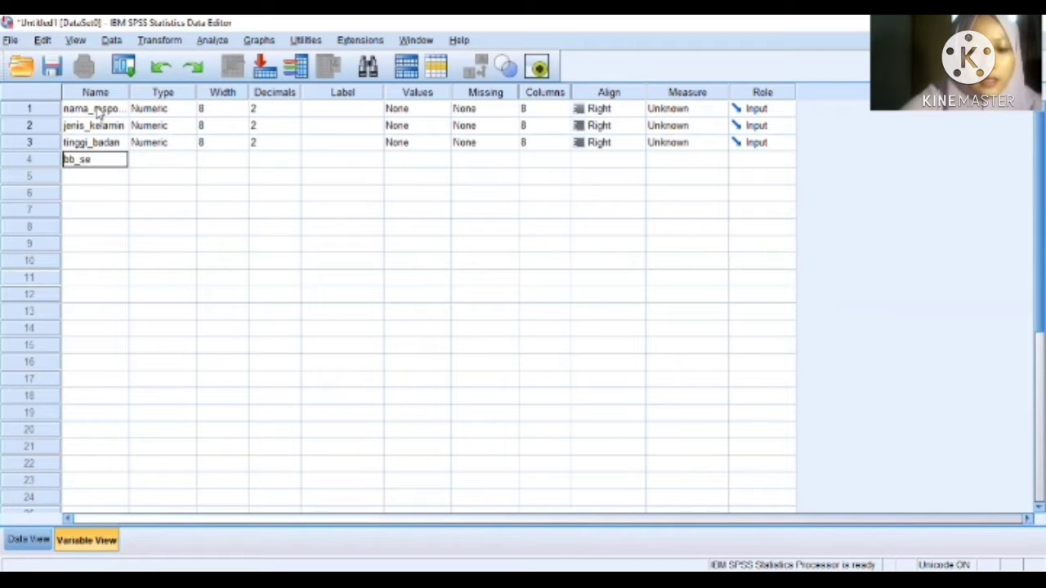
text(belum)
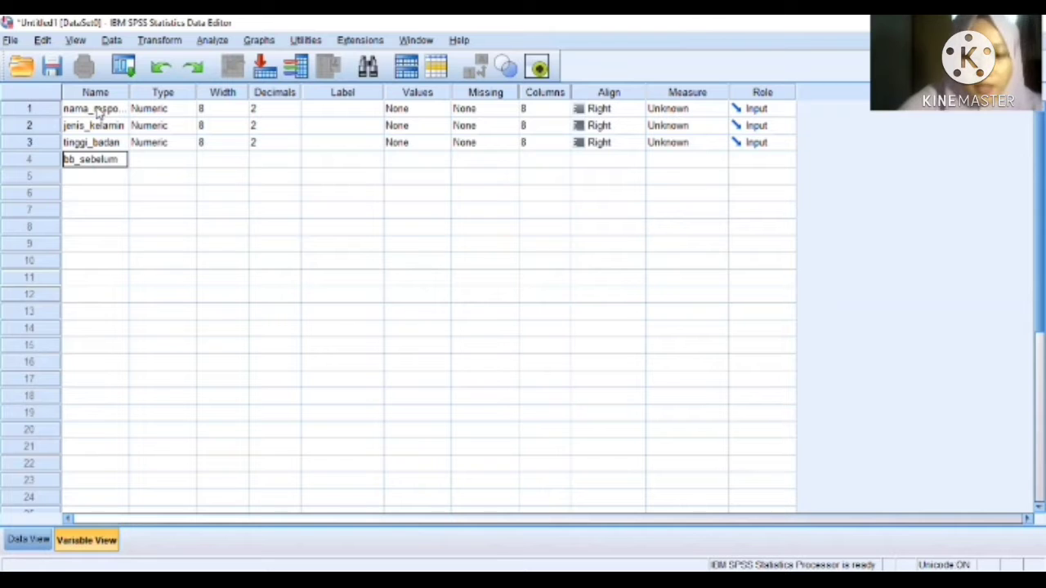
key(Return)
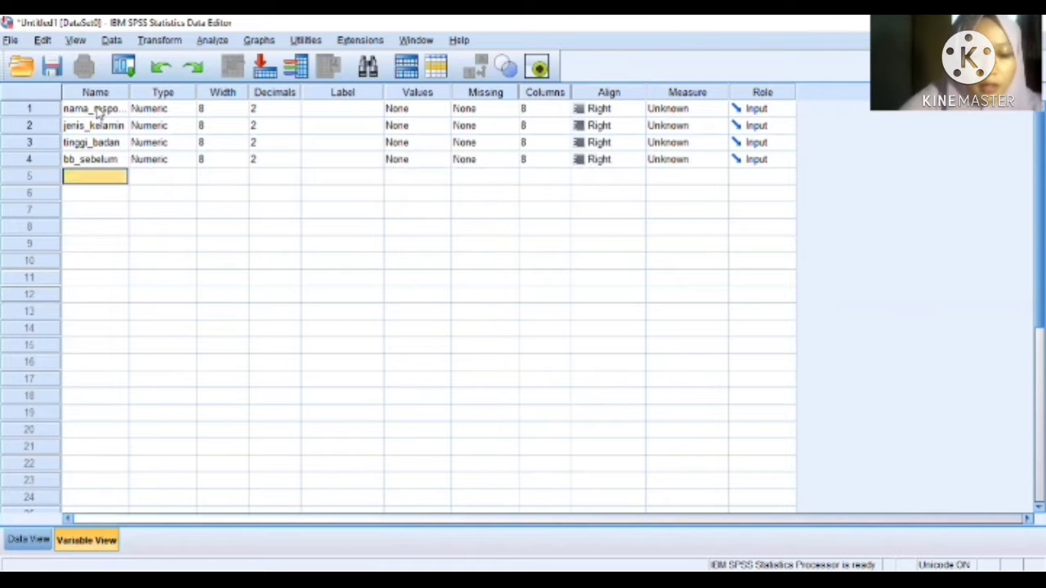
text(bb_)
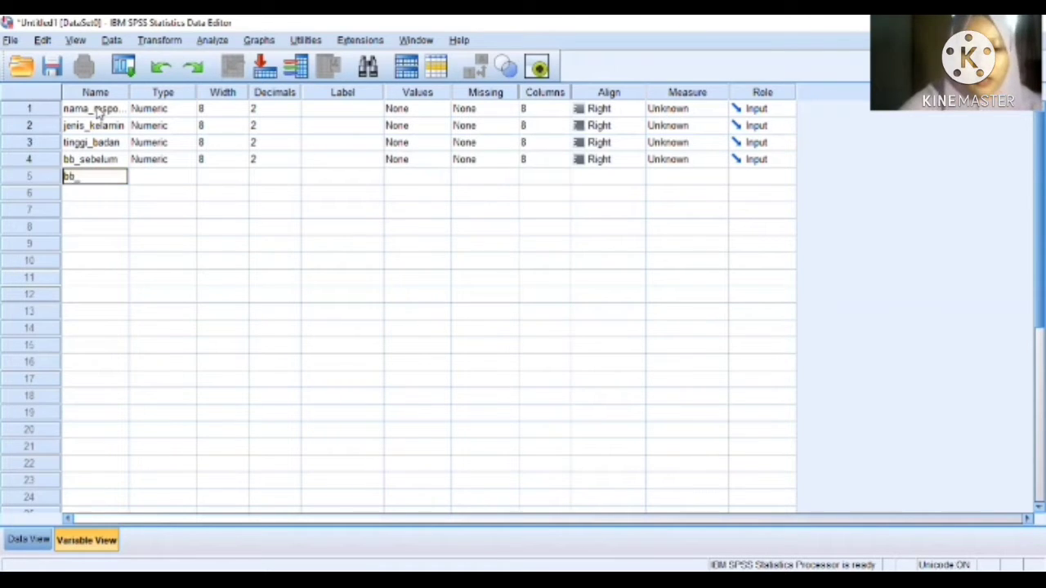
text(sesu)
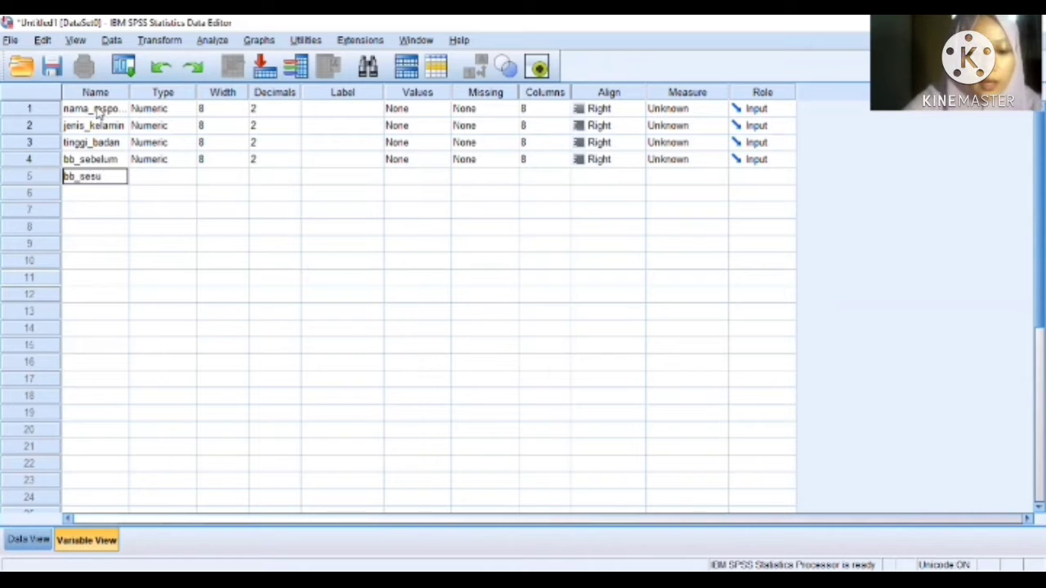
text(dah)
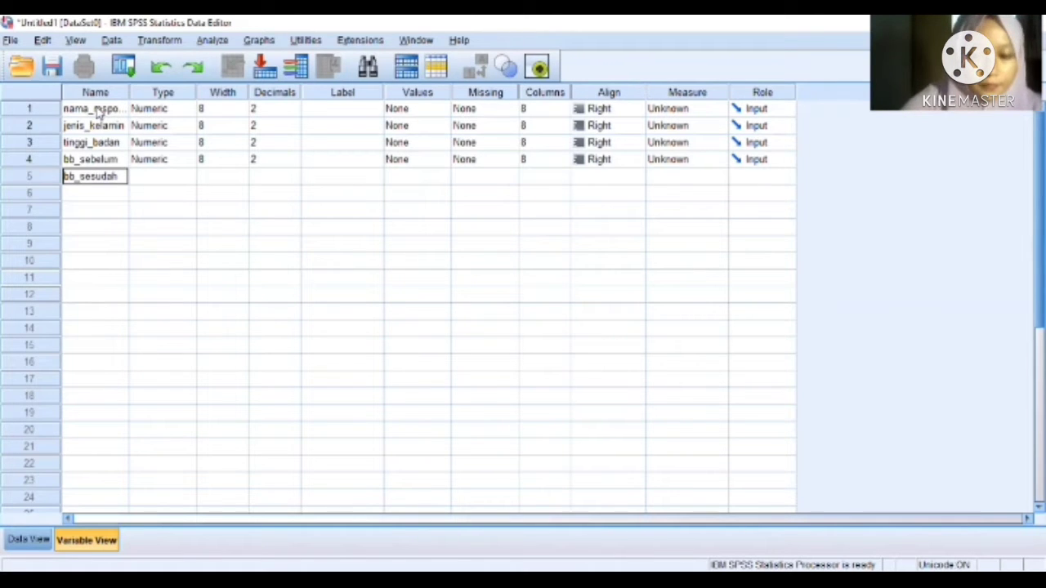
key(Return)
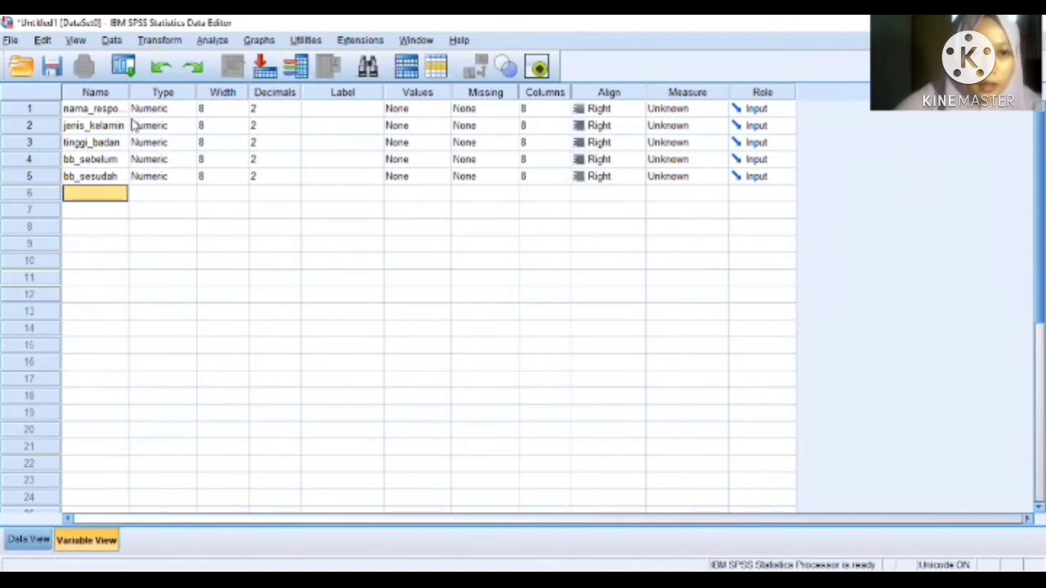
Change the variable type of nama_responden to String.
click(180, 109)
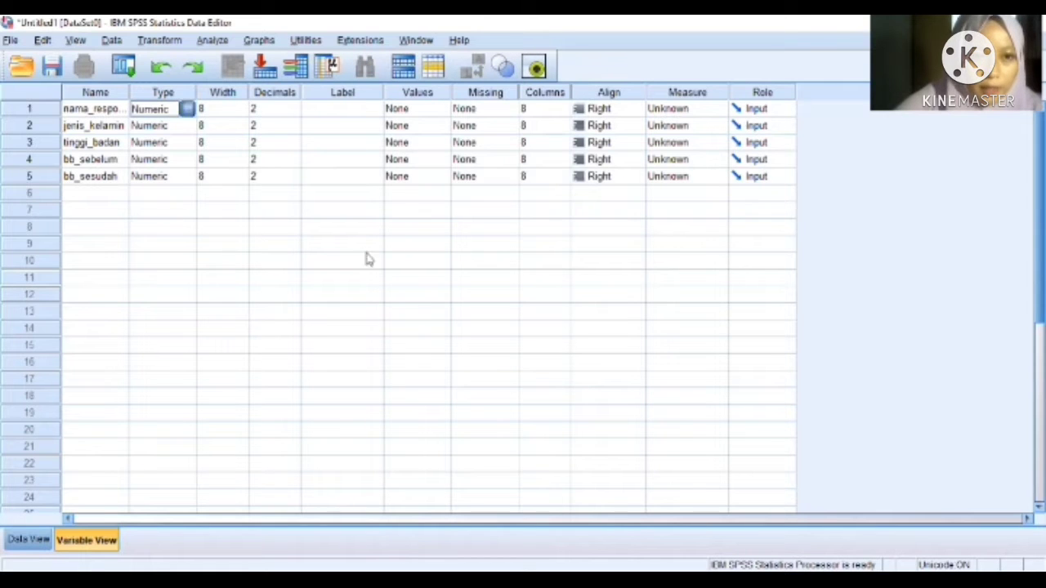
click(351, 320)
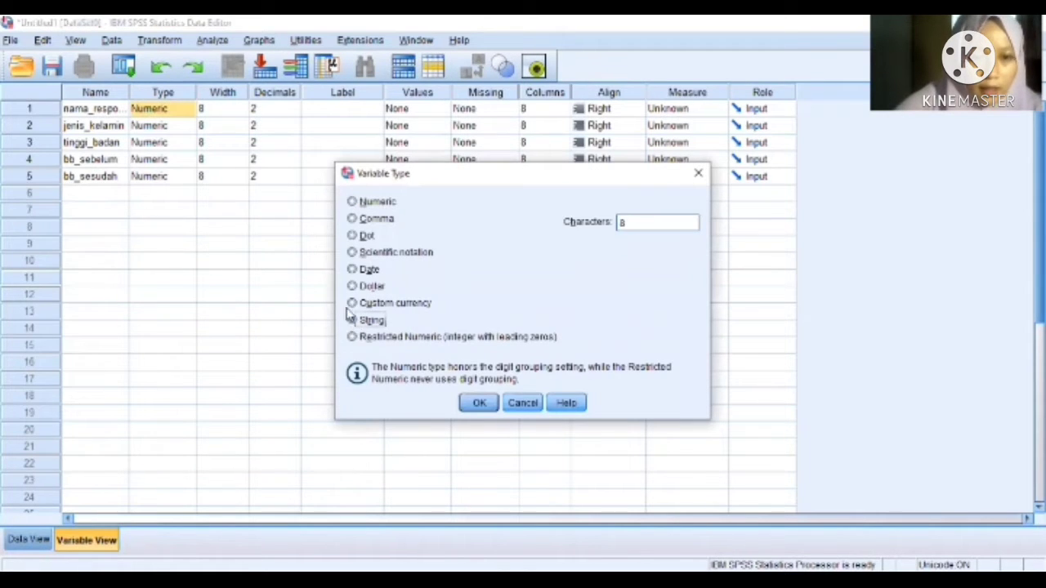
click(479, 405)
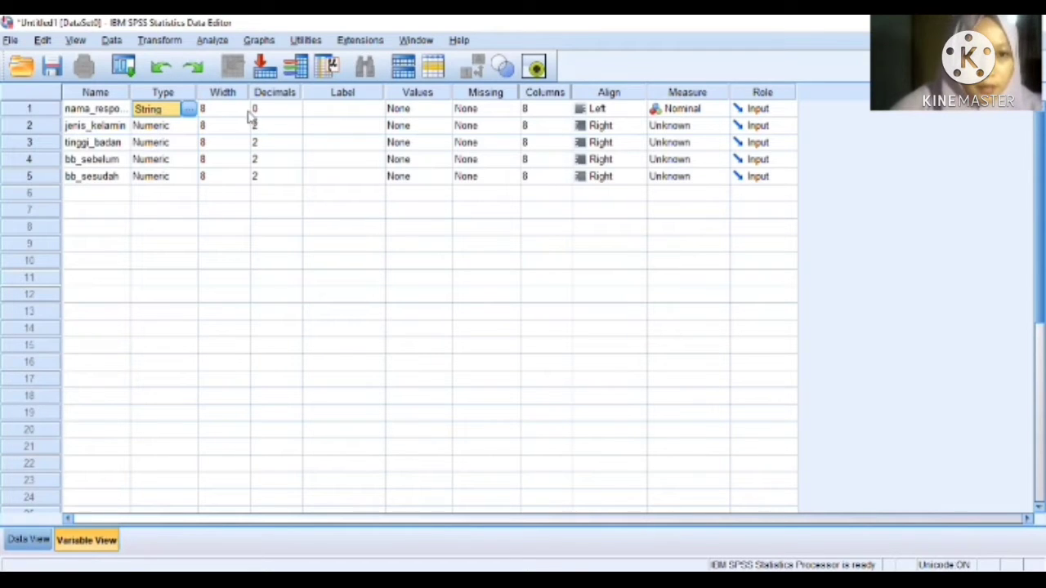
Label the first three variables "nama responden", "jenis kelamin" and "tinggi badan", in that order.
click(318, 114)
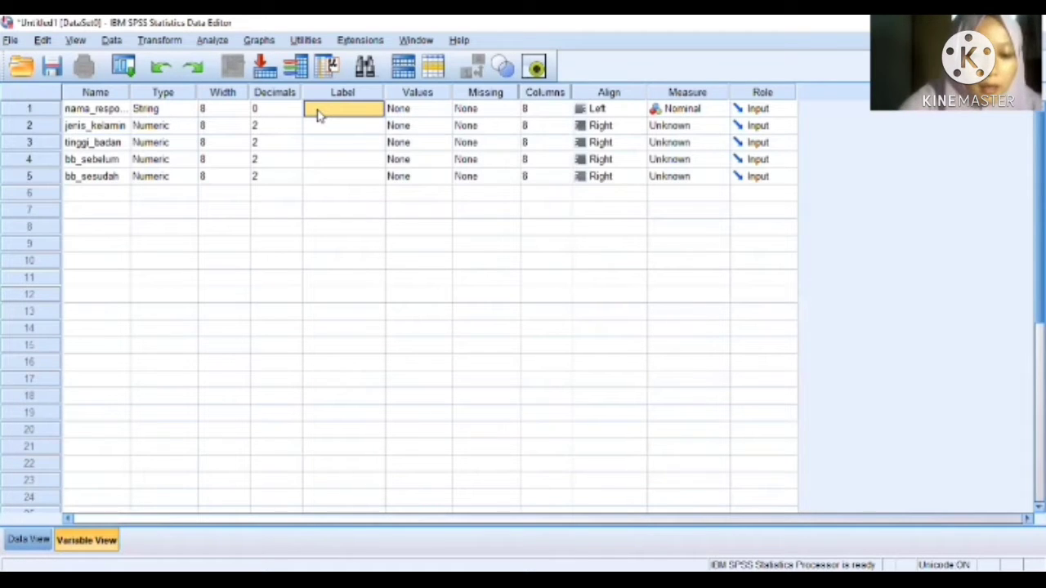
text(nama r)
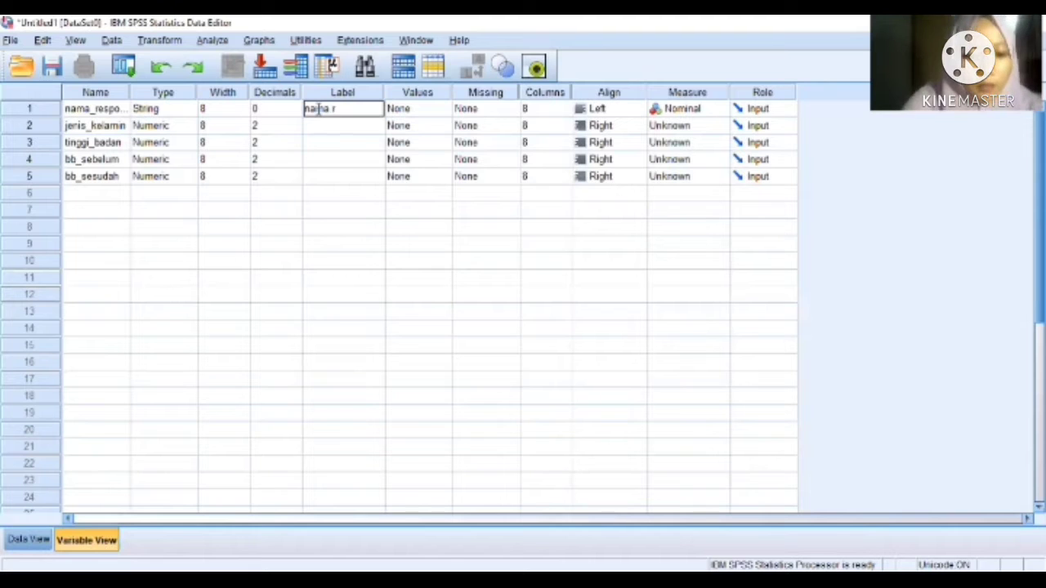
text(esponden)
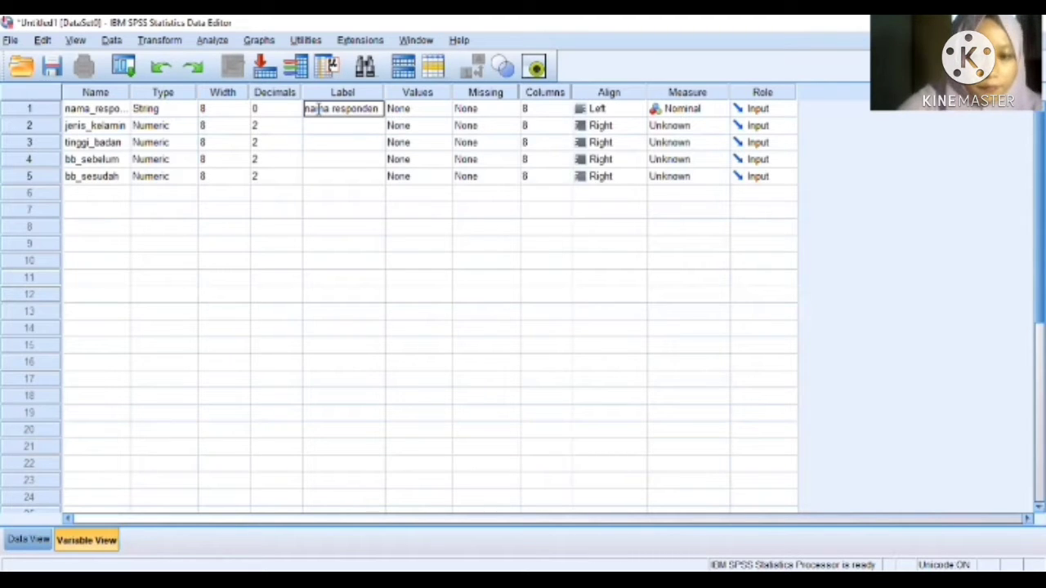
key(Return)
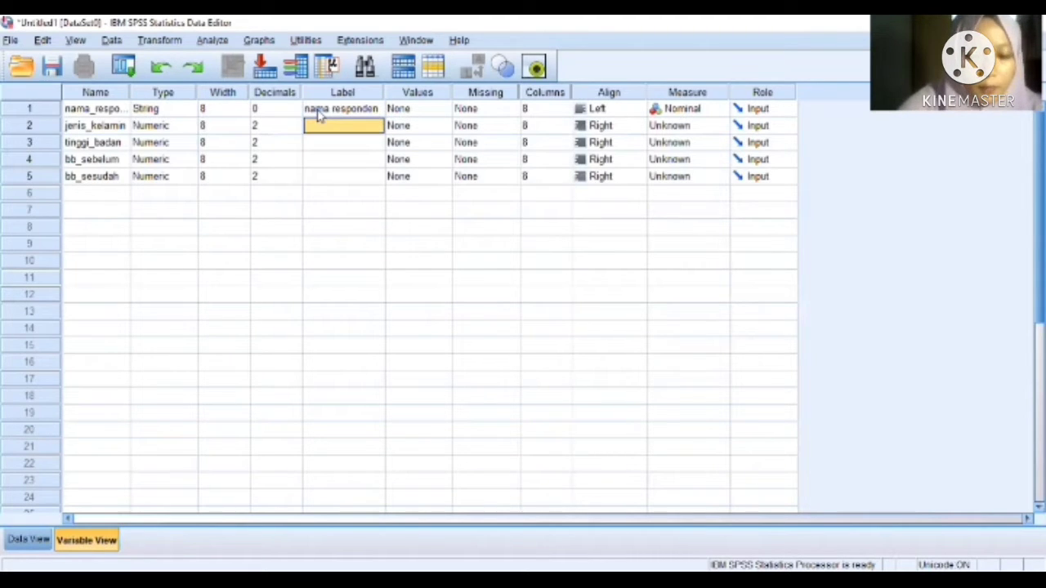
text(jenis k)
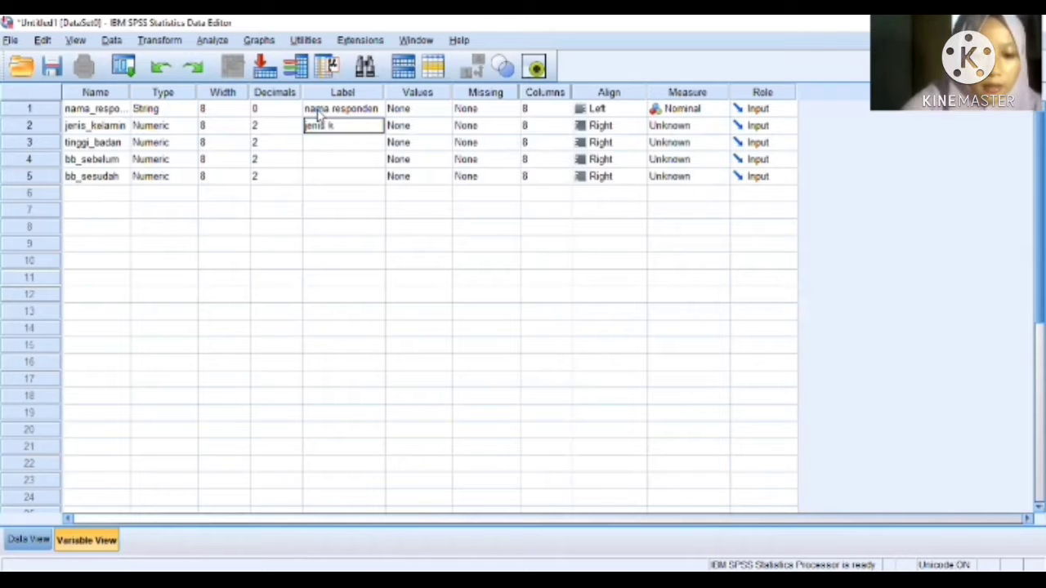
text(elamin)
key(Return)
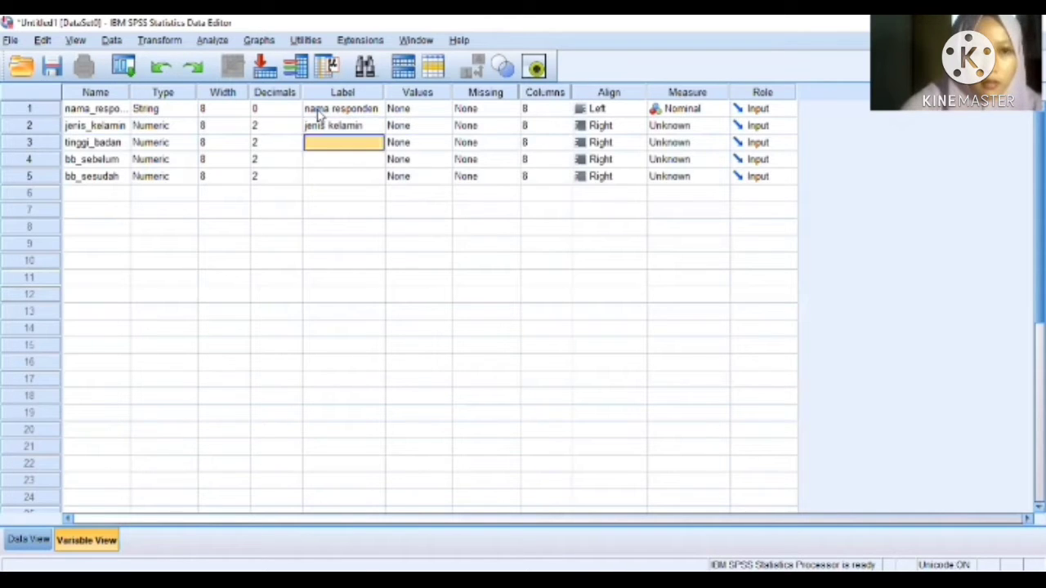
text(tin)
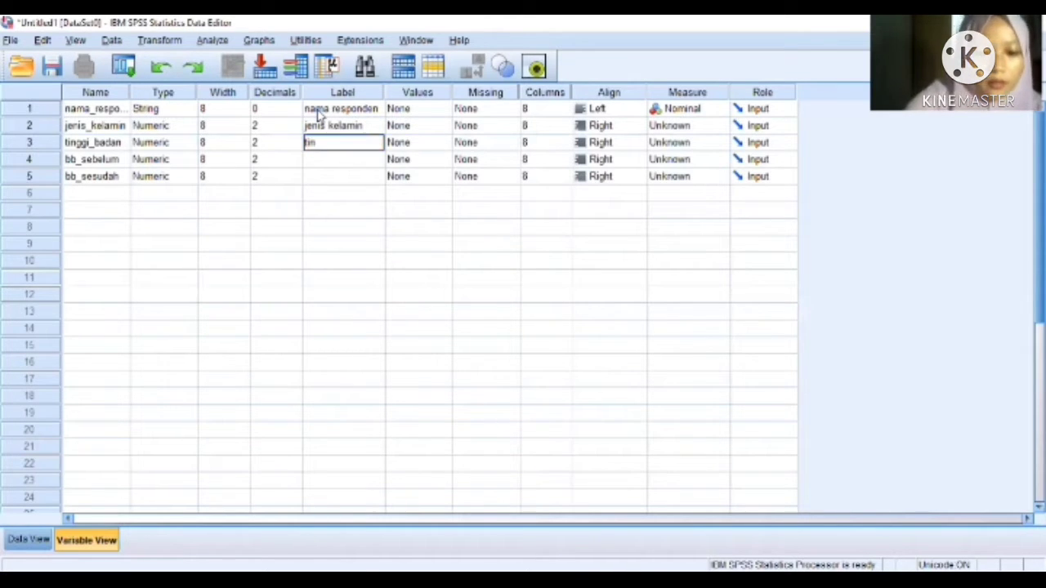
text(ggi badan)
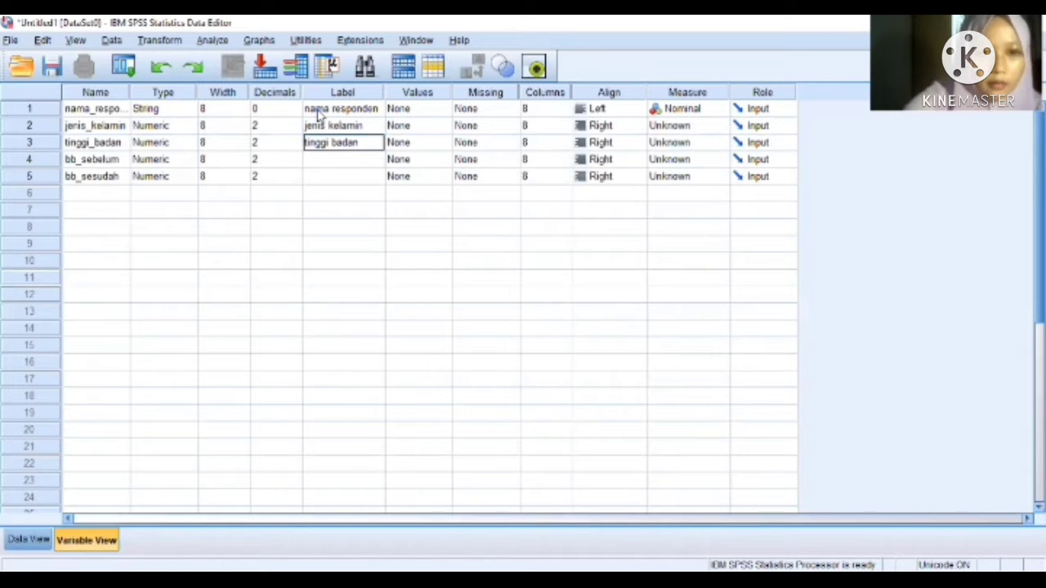
key(Return)
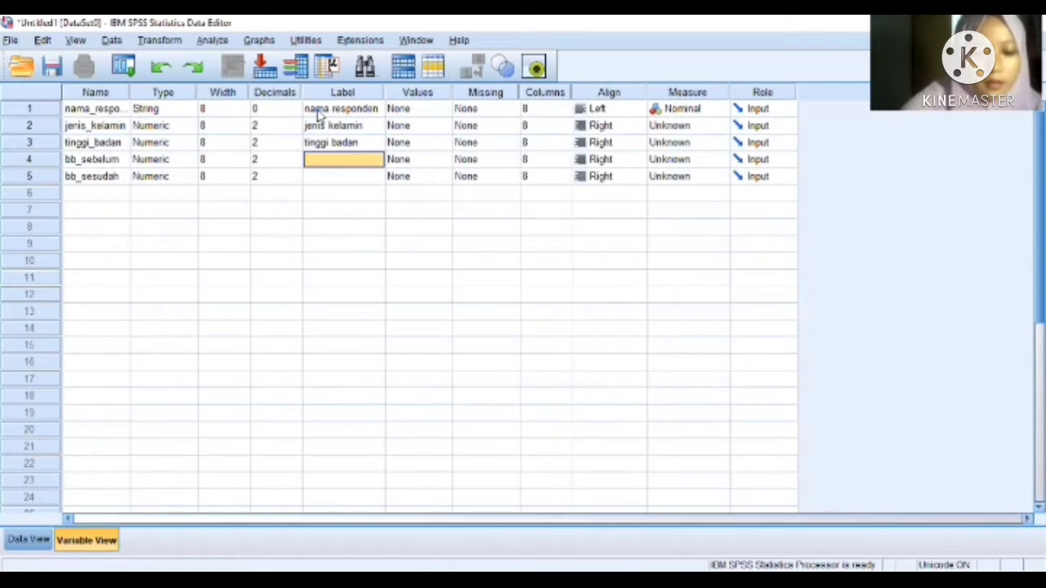
Label bb_sebelum as "bb sebelum kuliah" and bb_sesudah as "bb sesudah kuliah".
text(bb)
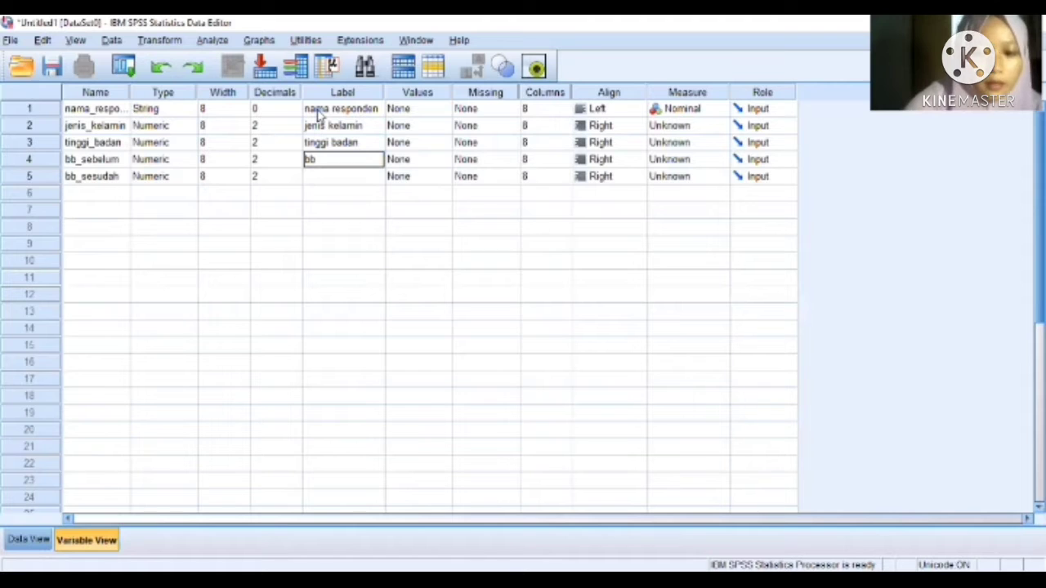
text( sebe)
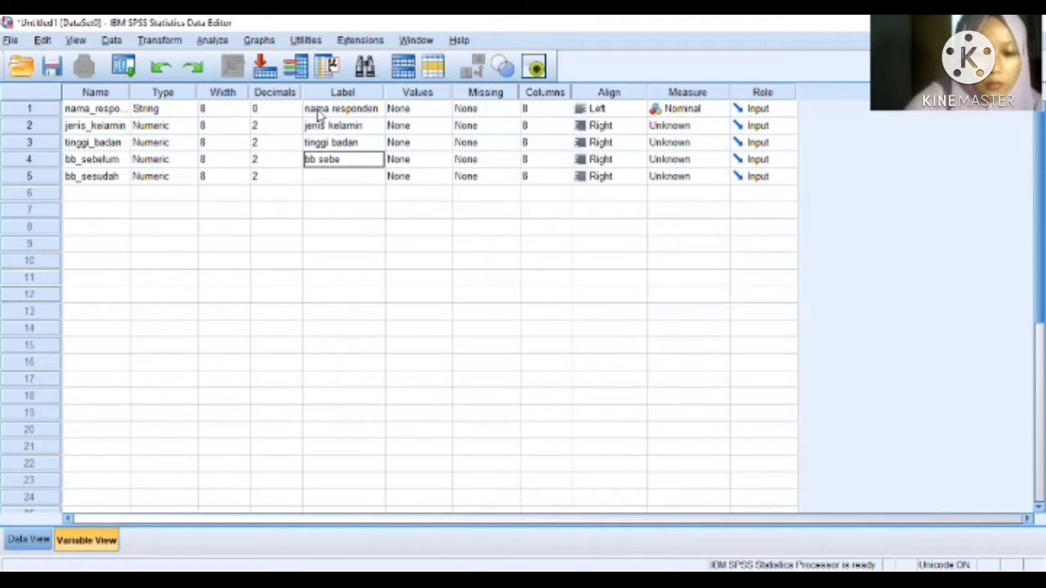
text(lum ku)
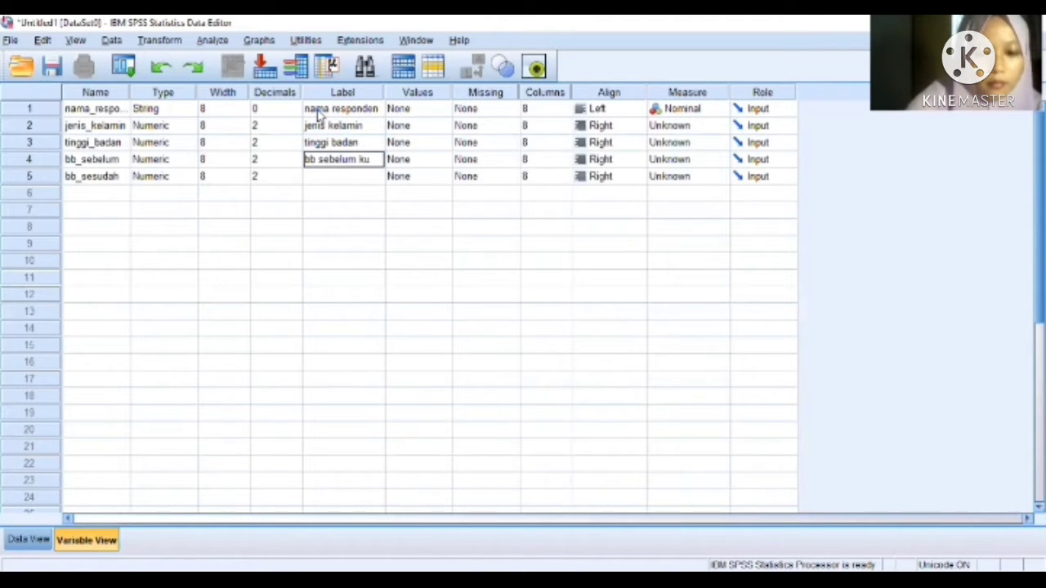
text(liah)
key(Return)
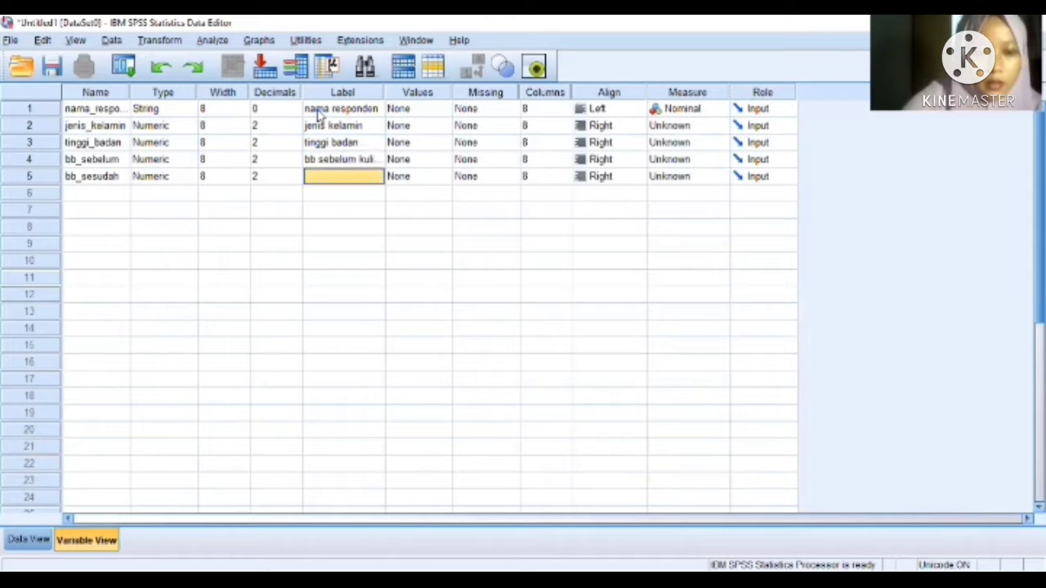
text(bb ses)
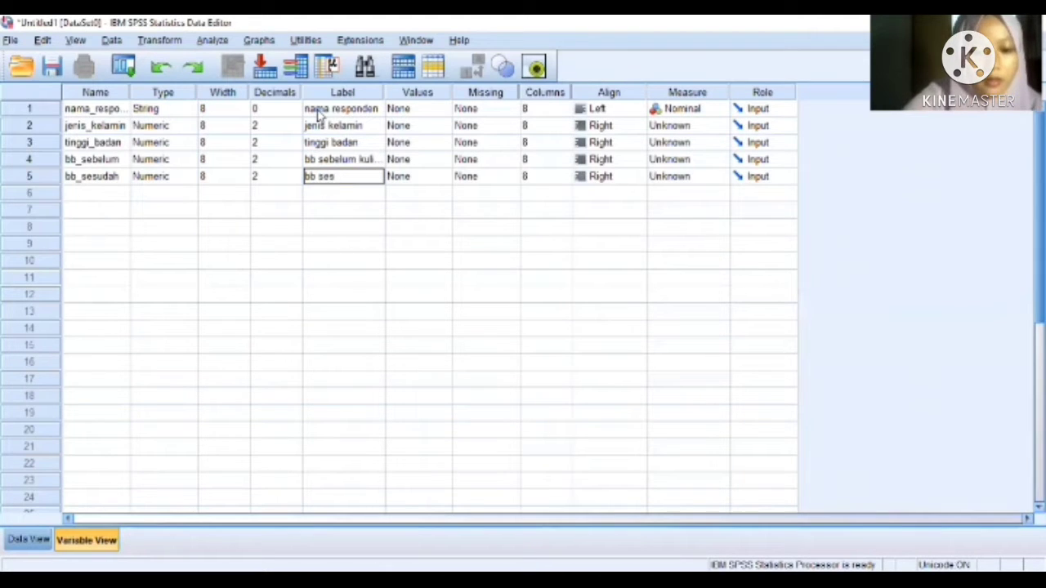
text(ud)
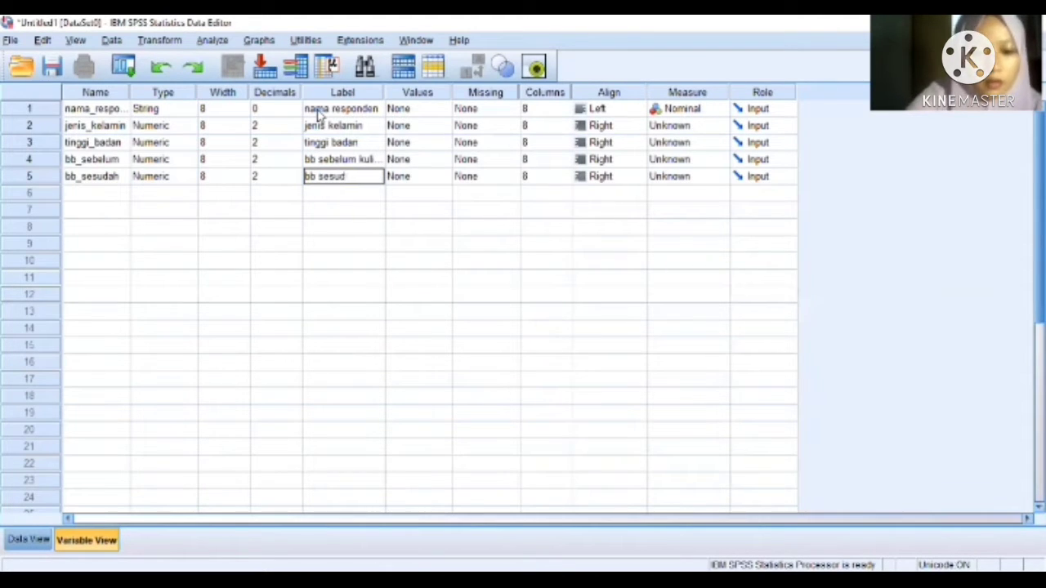
text(ah kuliah)
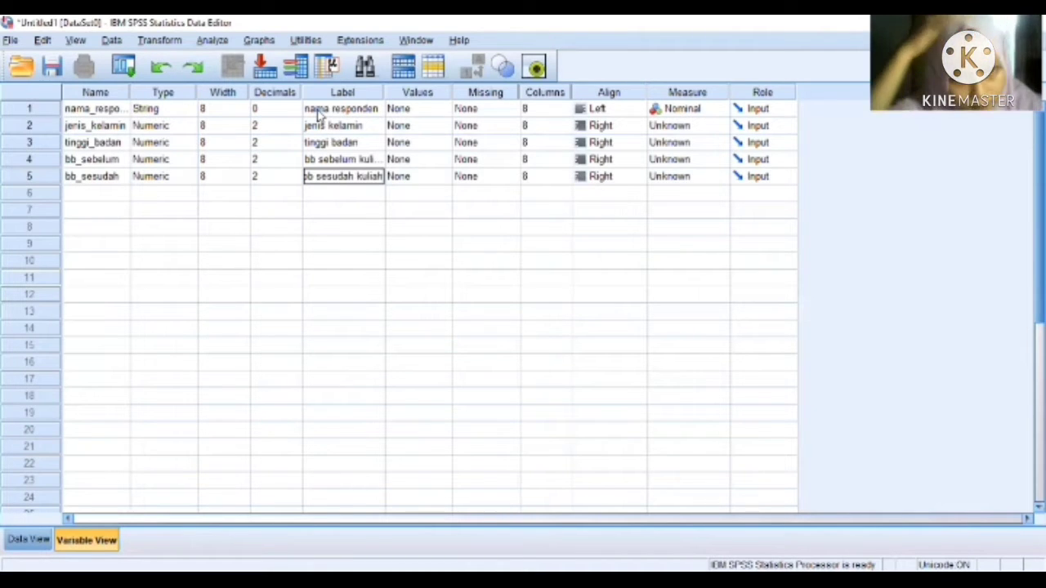
key(Return)
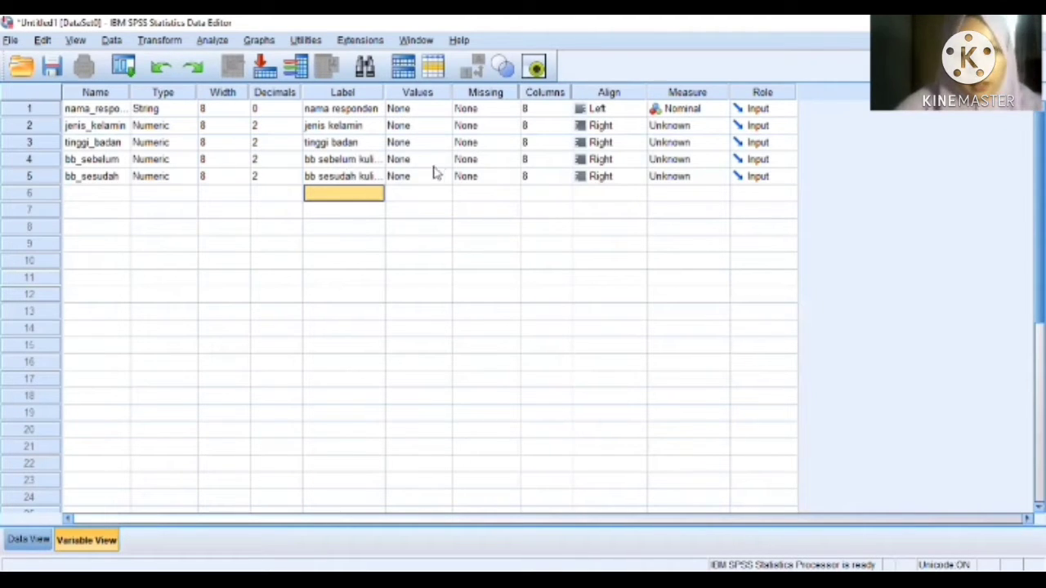
Set the measurement level of jenis_kelamin, tinggi_badan, bb_sebelum and bb_sesudah to Scale.
click(700, 129)
click(700, 142)
click(701, 144)
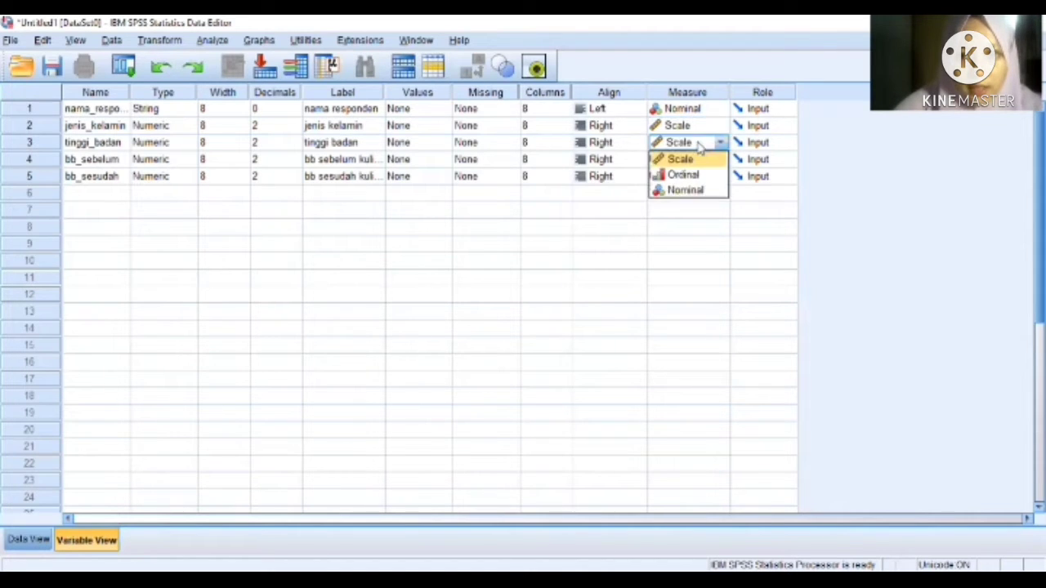
click(708, 163)
click(700, 161)
click(694, 176)
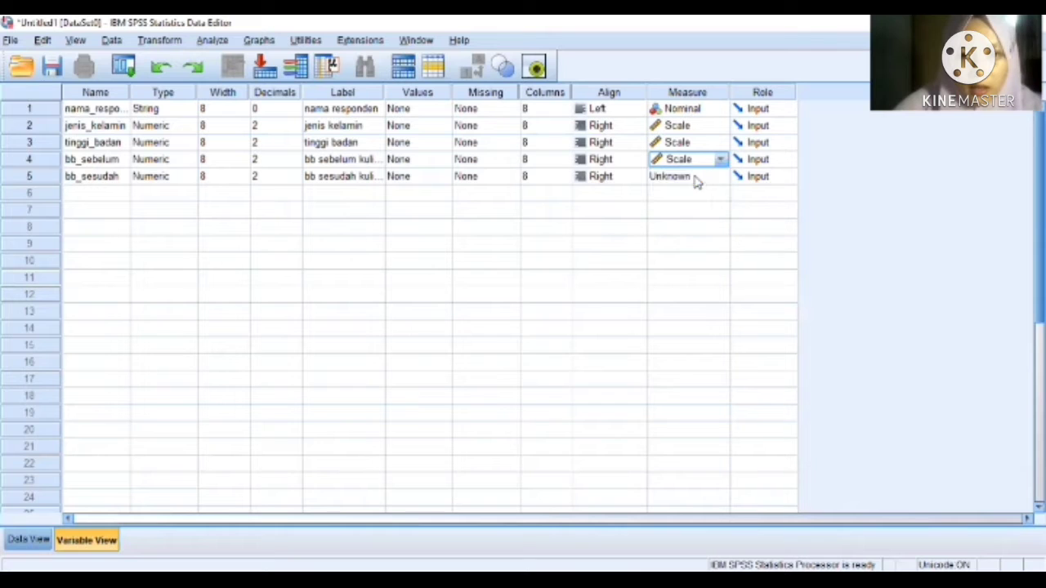
click(689, 179)
click(706, 193)
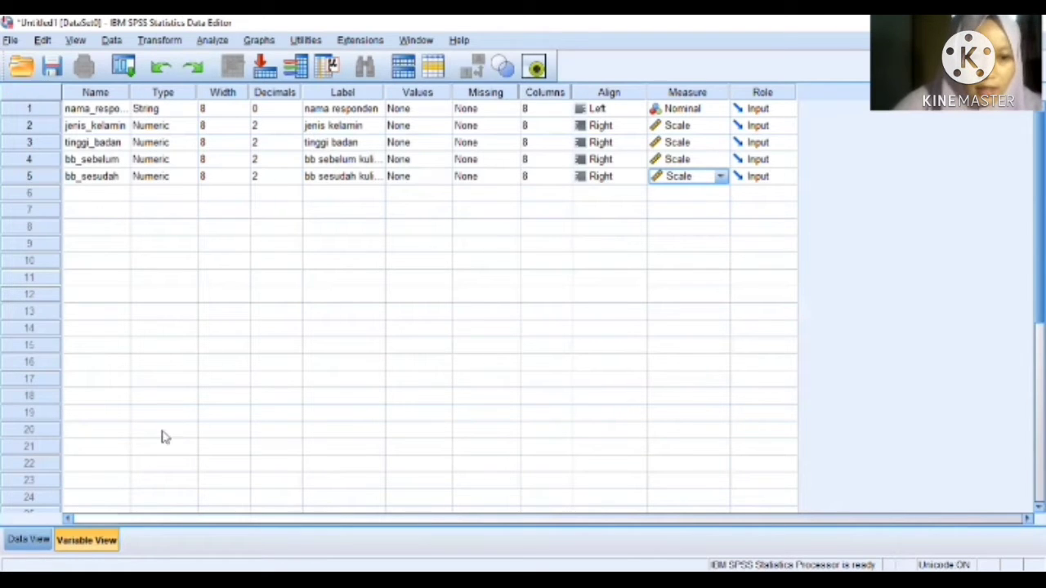
Enter the first respondent's name under nama_responden in row 1 of the data sheet.
click(32, 543)
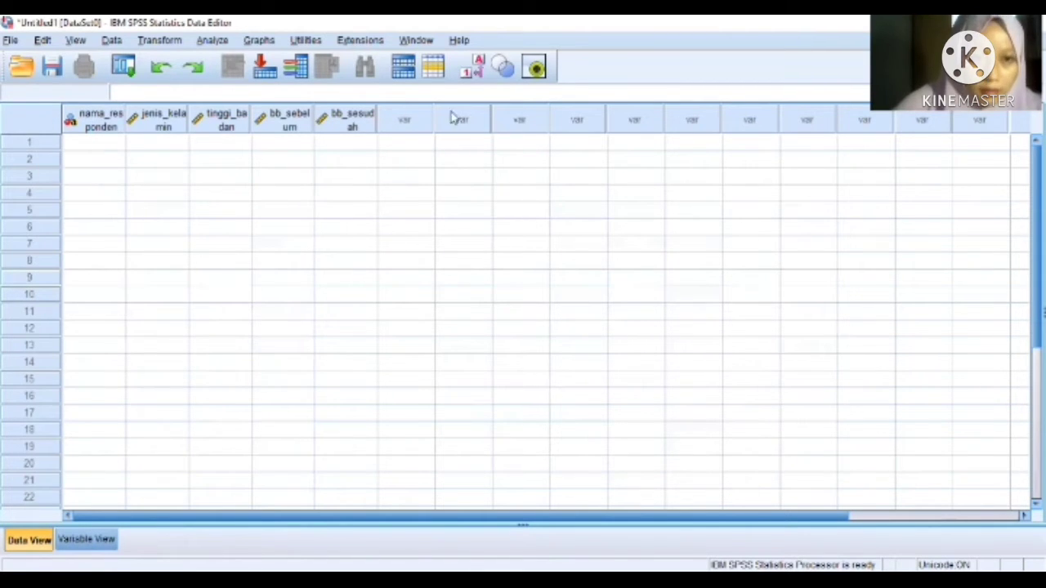
click(88, 144)
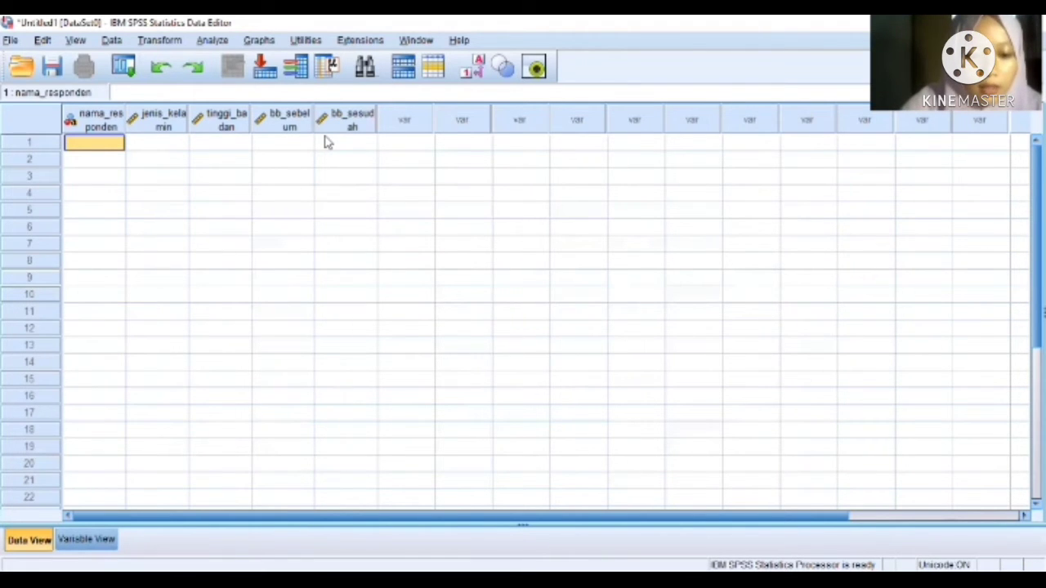
text(savira)
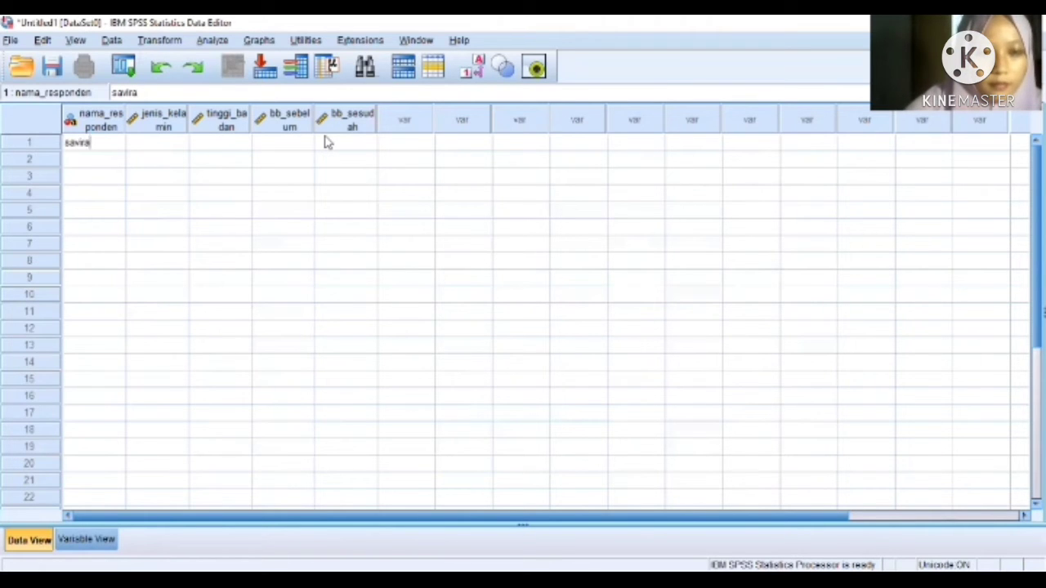
key(Tab)
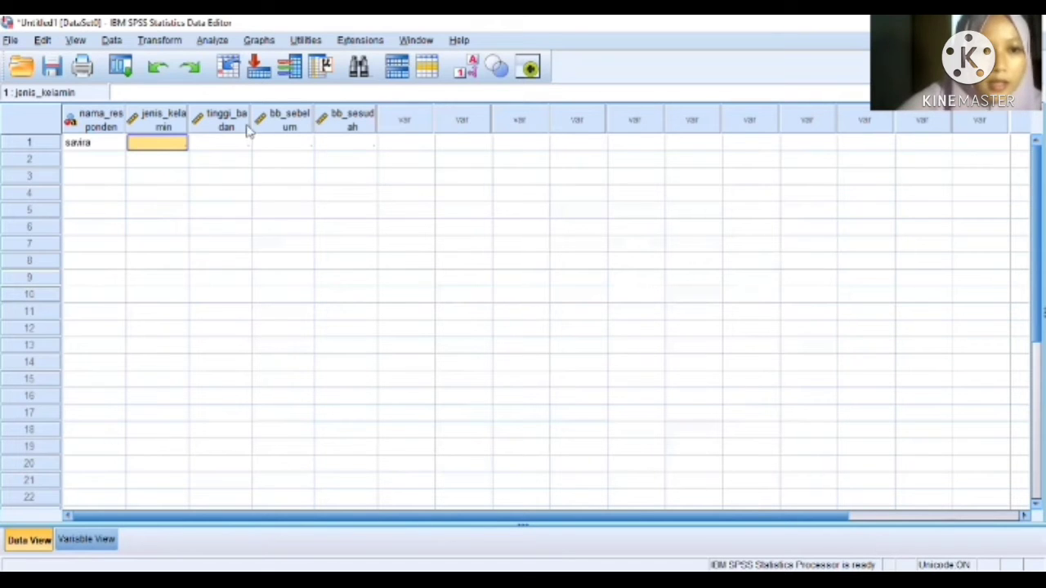
Add a value label to the jenis_kelamin variable that defines 1 as "laki-laki".
click(88, 540)
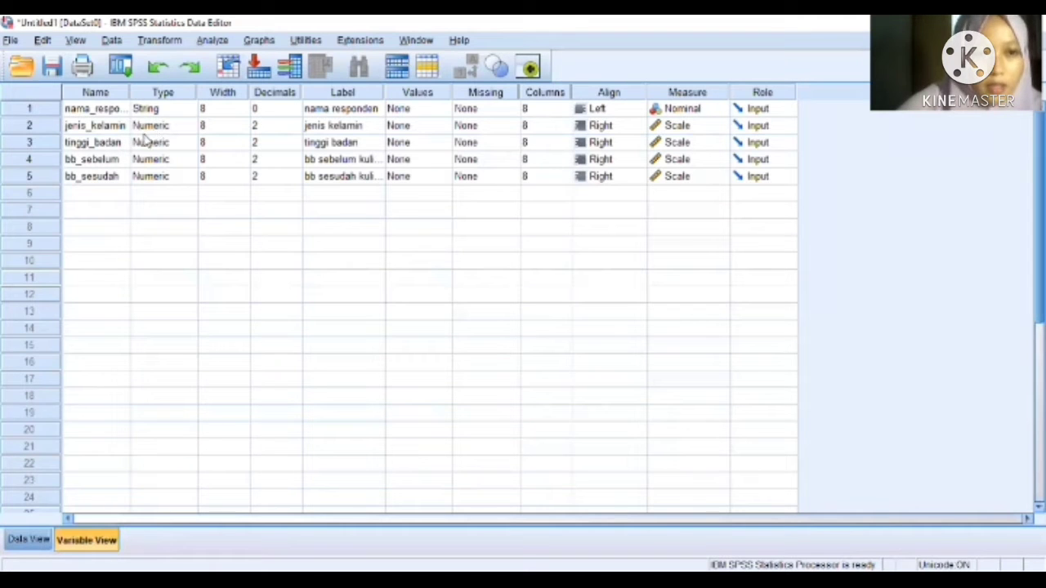
click(428, 126)
click(442, 129)
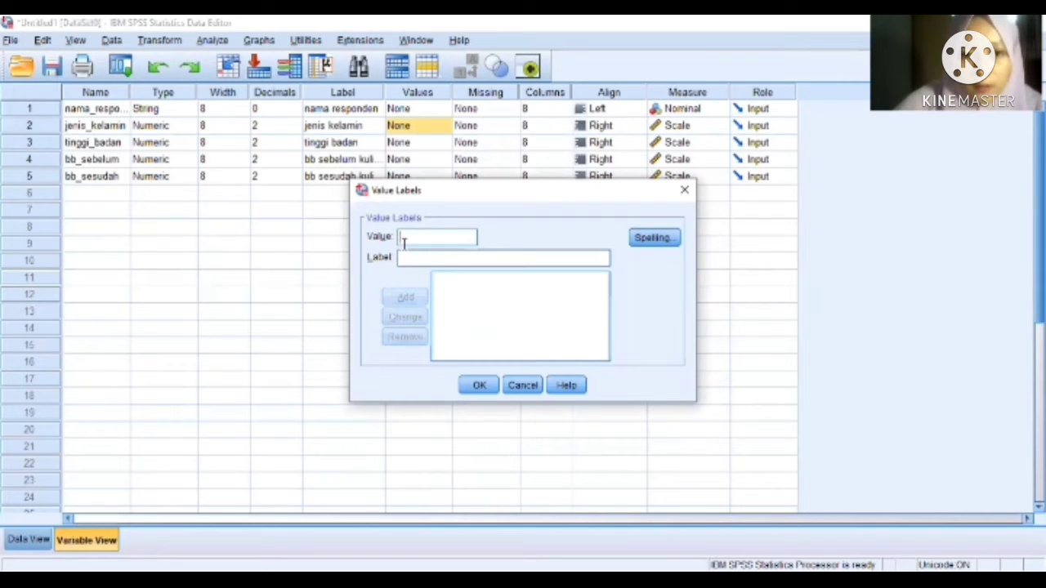
text(1)
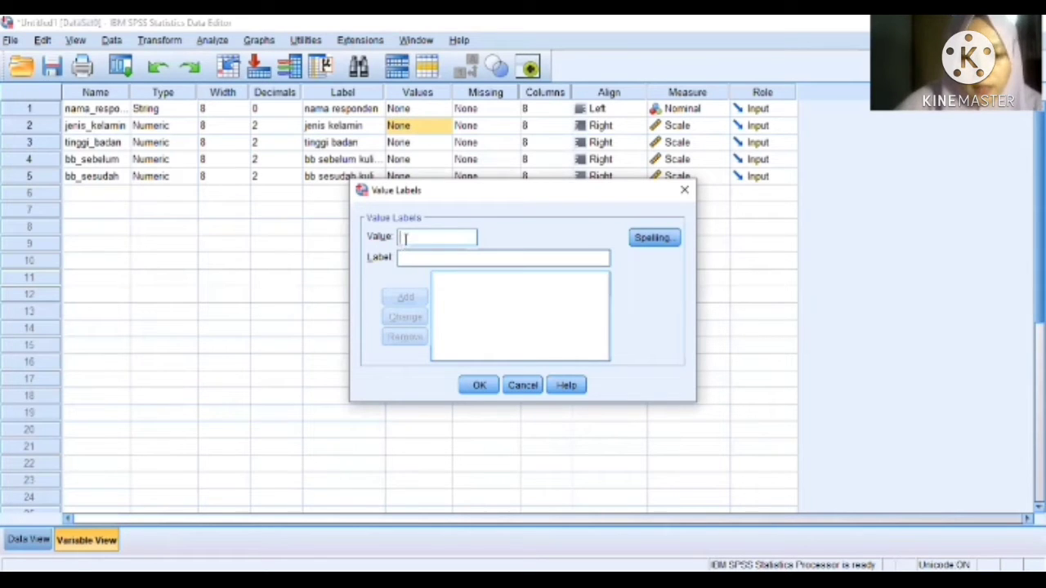
click(422, 264)
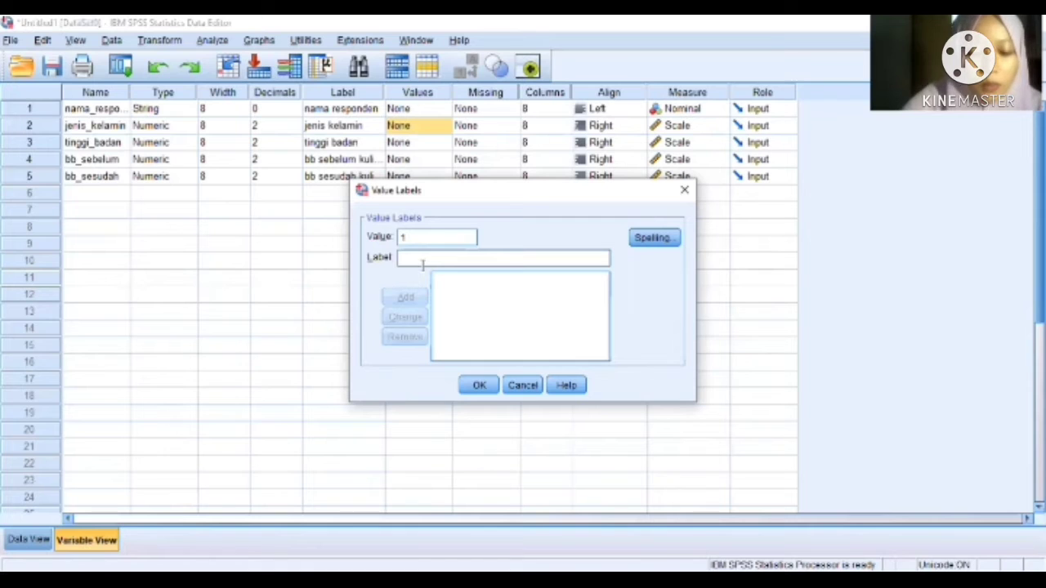
text(laki)
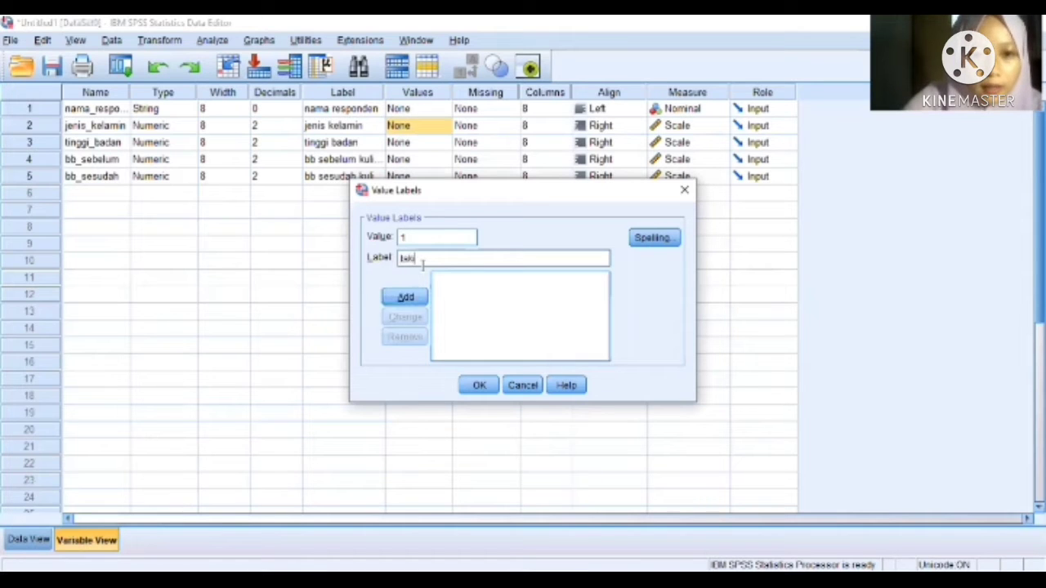
text(-laki)
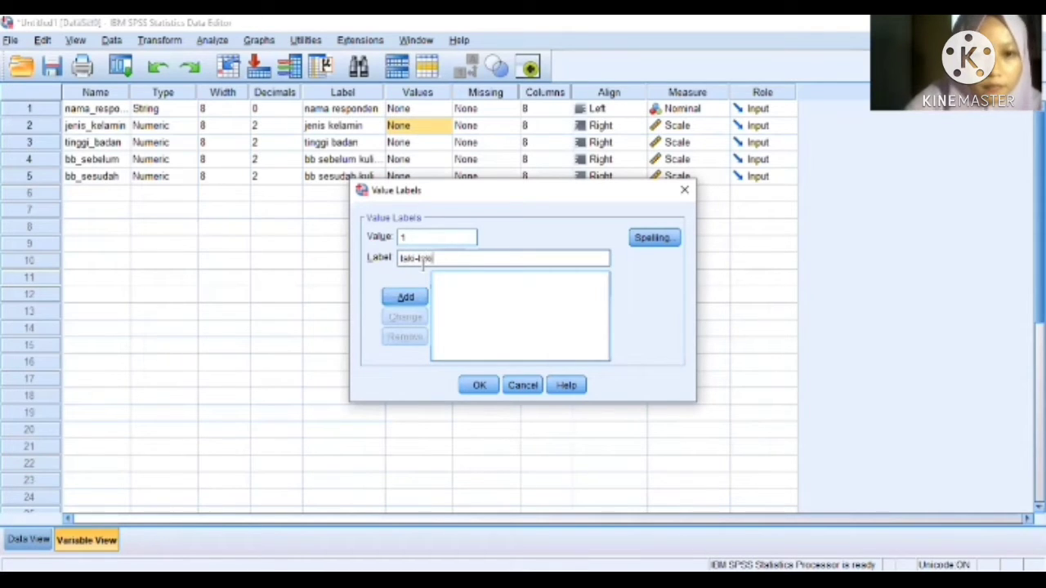
click(421, 296)
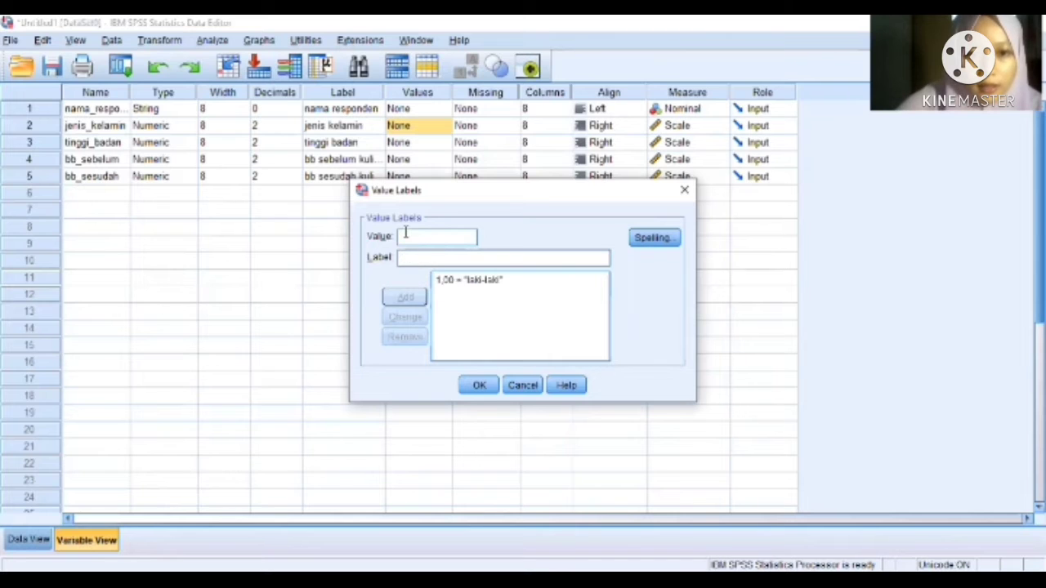
Add the value label 2 = "perempuan" for jenis_kelamin and apply the value labels.
text(2)
click(422, 259)
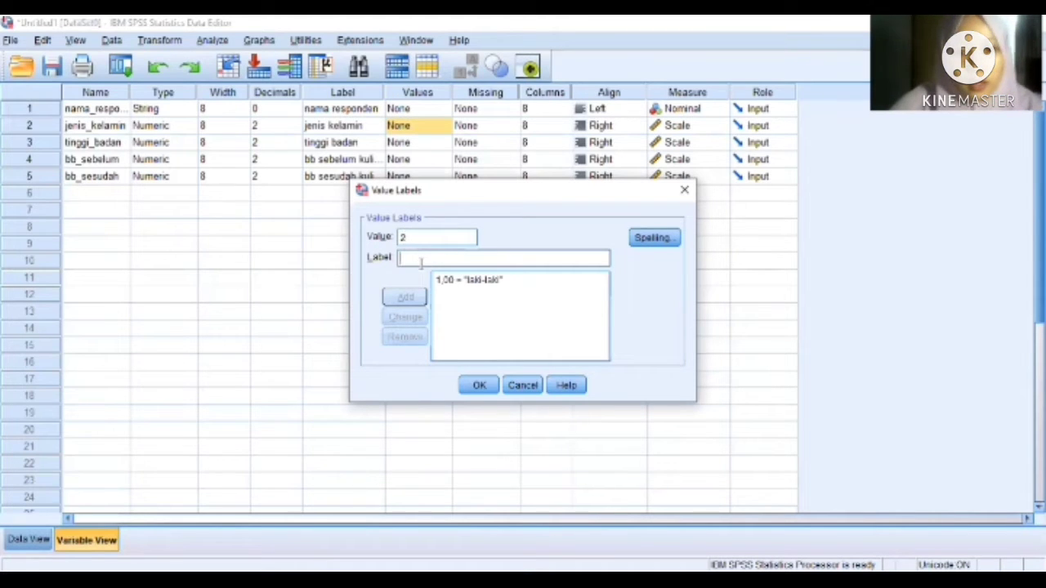
text(perempuan)
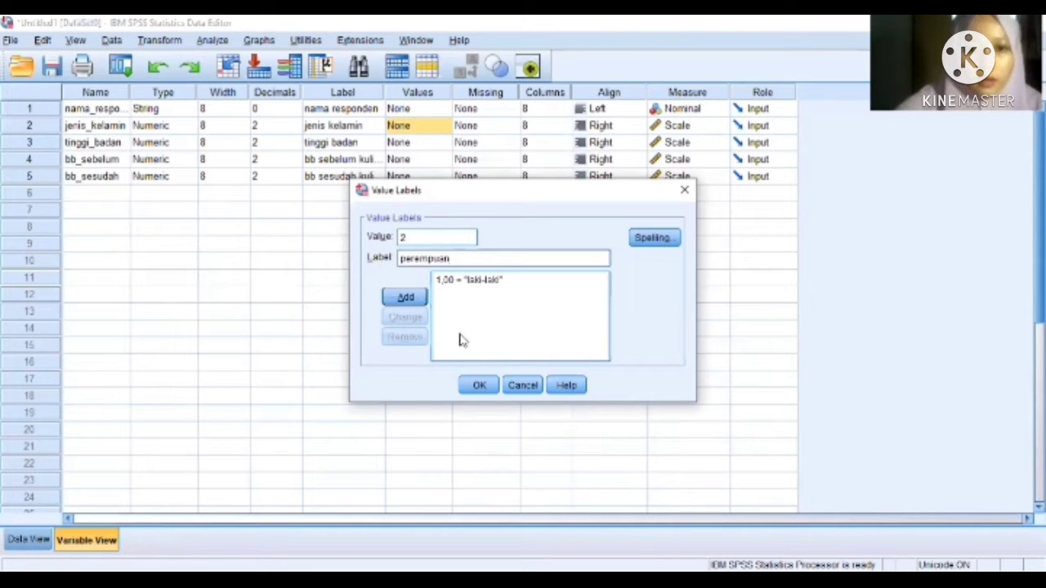
click(404, 298)
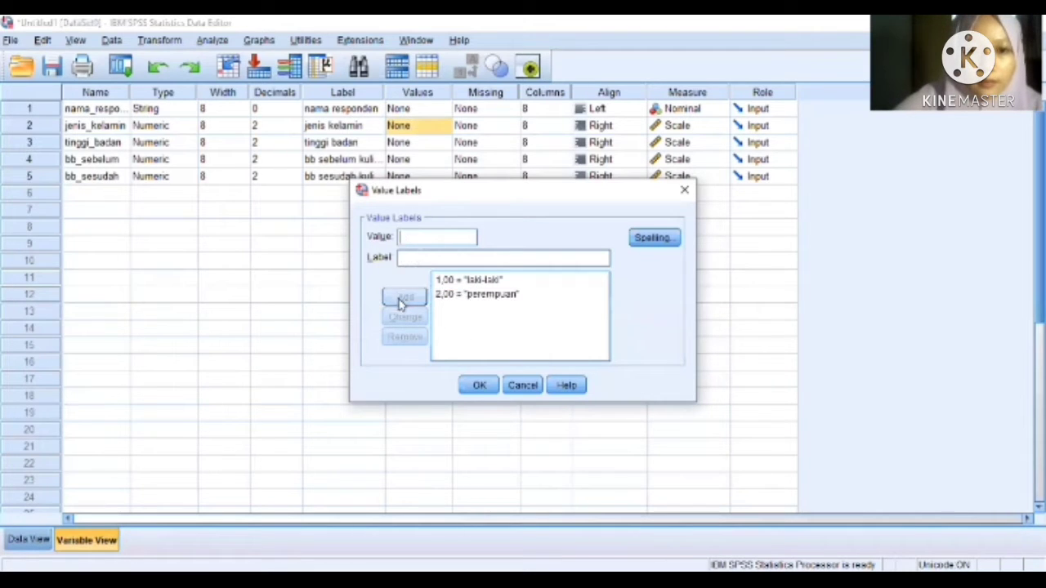
click(482, 387)
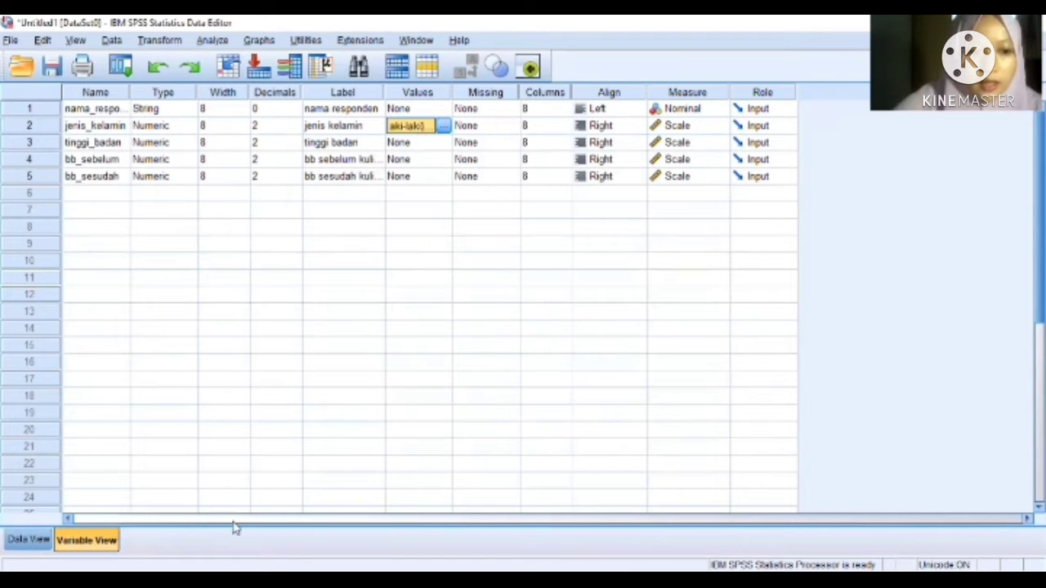
Enter 2 for jenis_kelamin and 150 for tinggi_badan in the first respondent's data row.
click(31, 540)
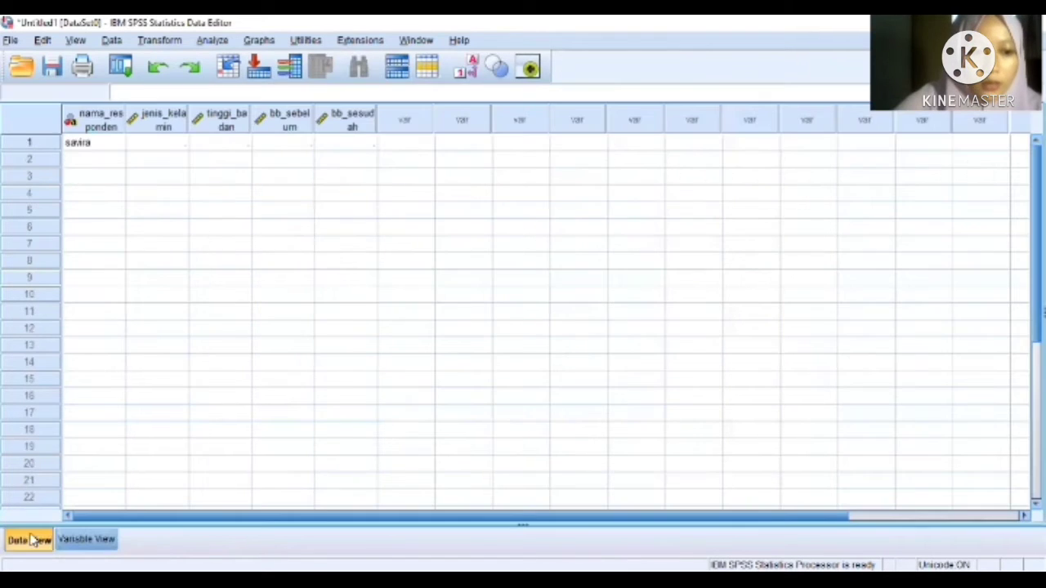
click(176, 147)
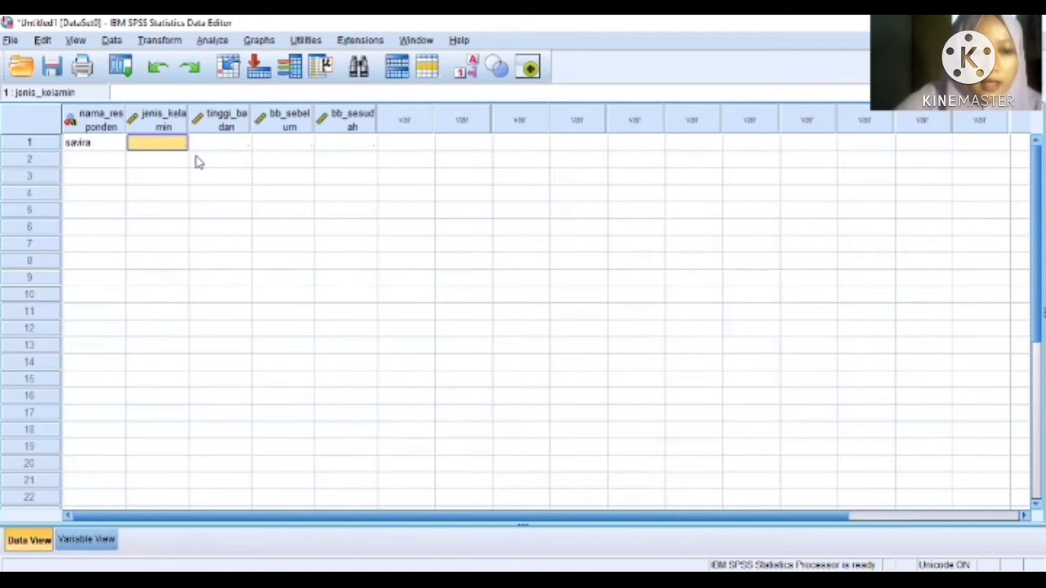
text(2)
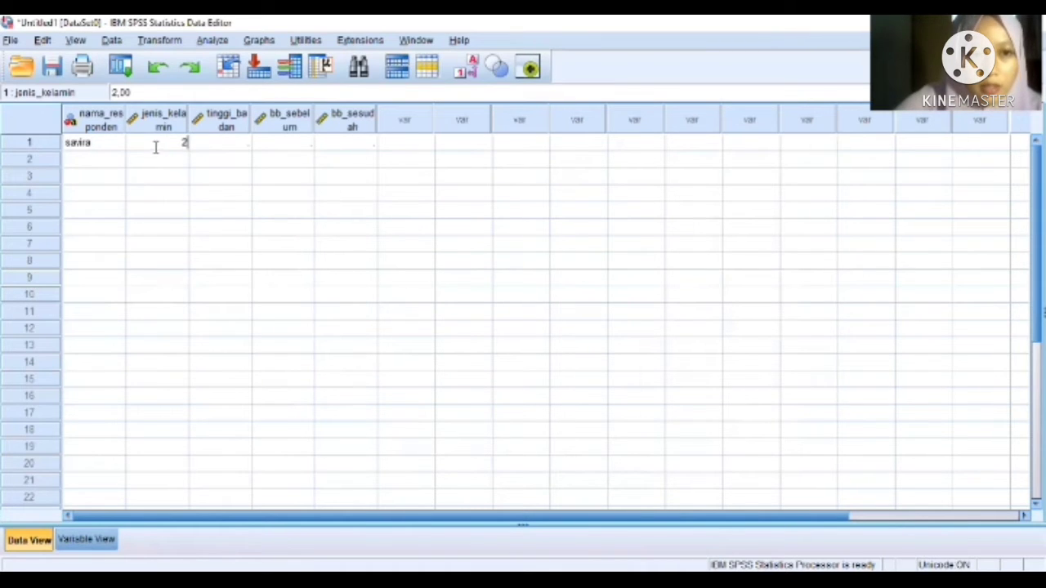
click(225, 144)
text(150)
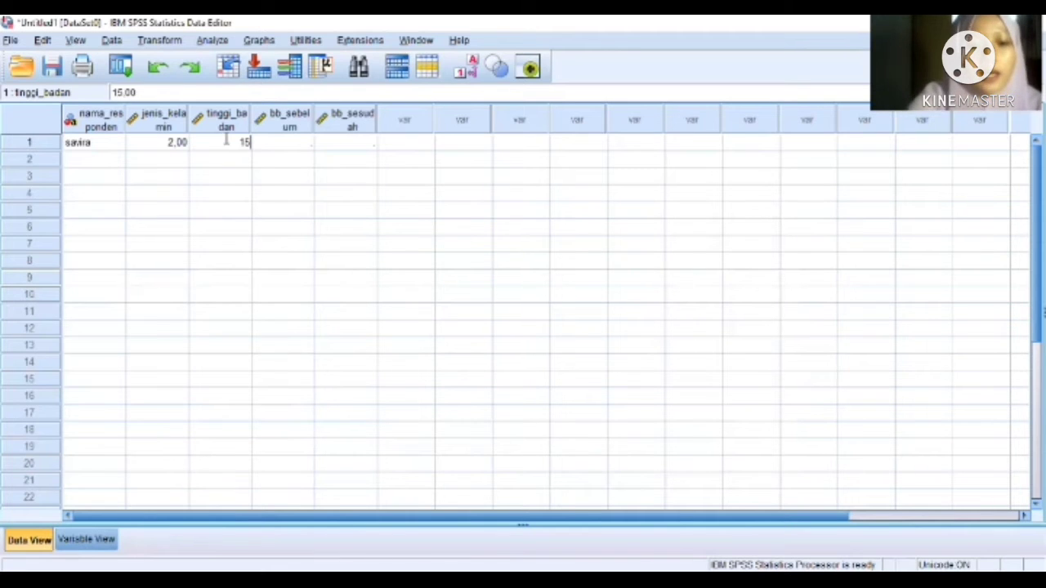
Enter 48 for bb_sebelum and 45 for bb_sesudah in the first respondent's row.
click(277, 154)
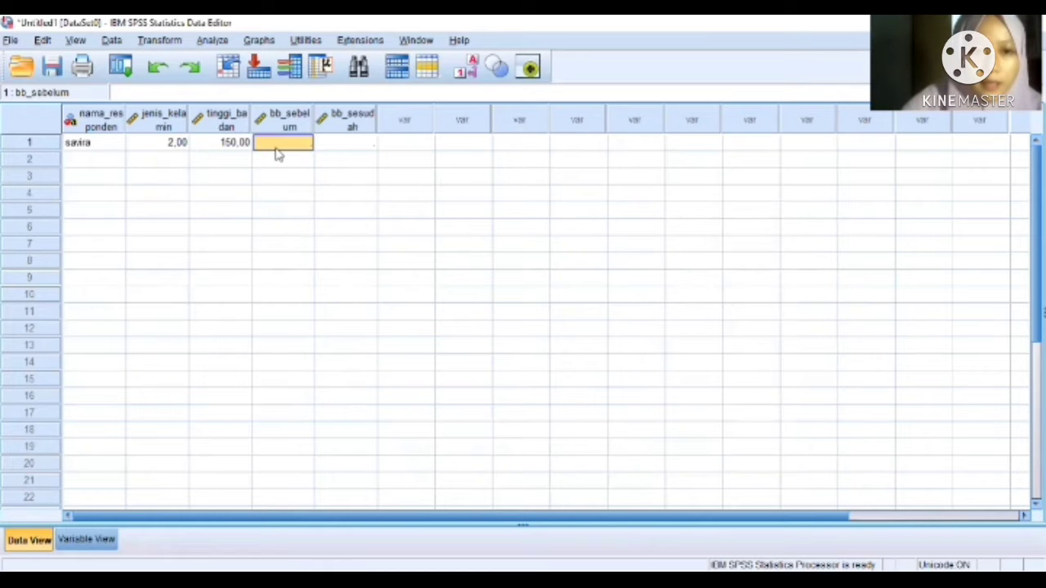
text(48)
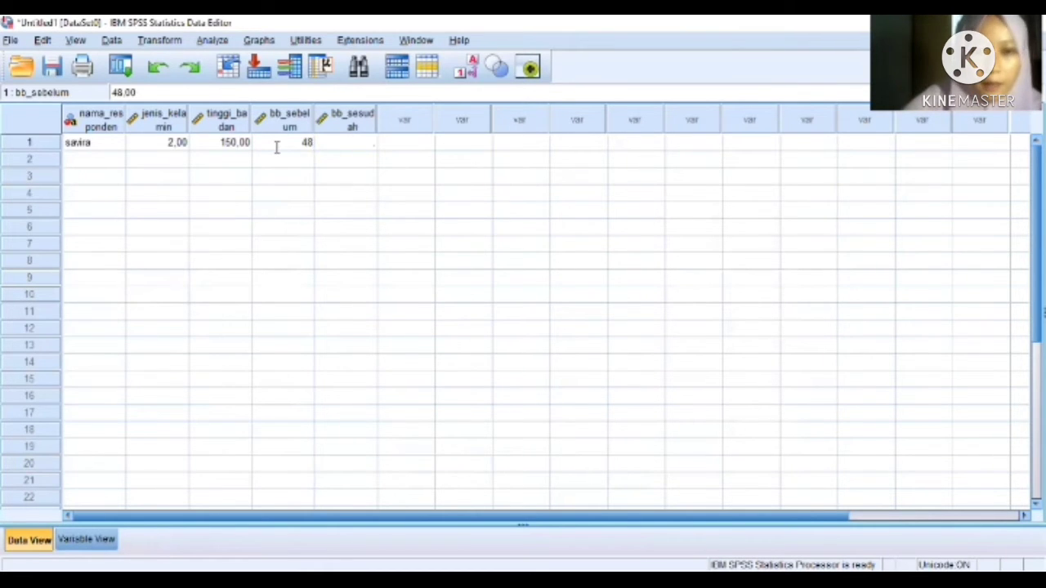
key(Tab)
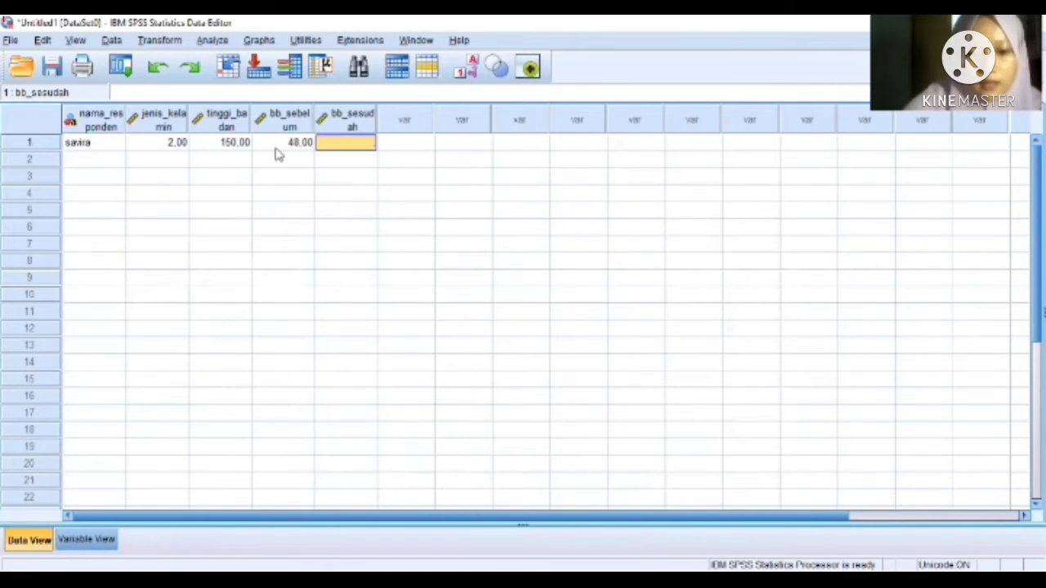
text(45)
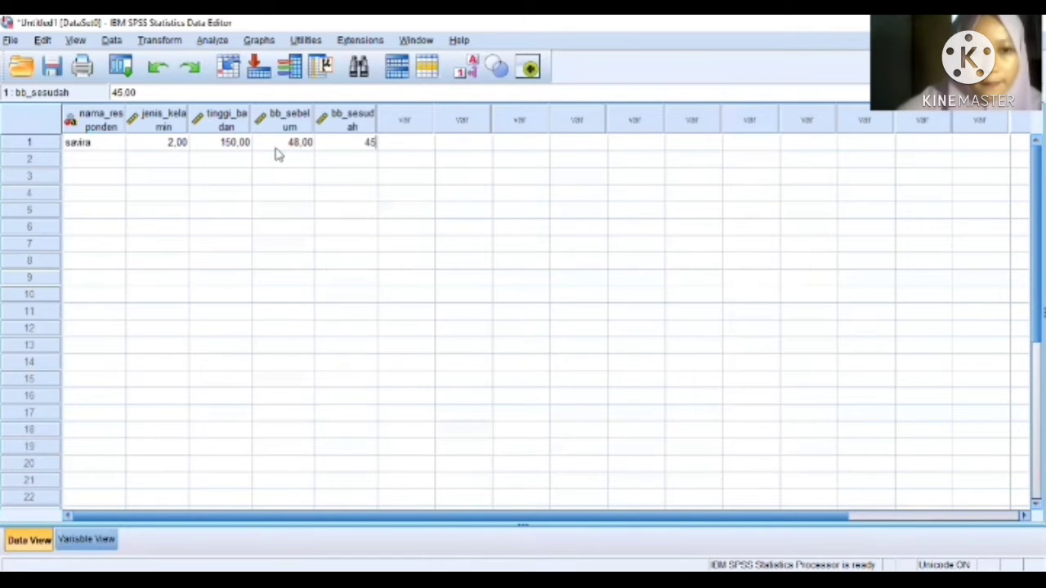
click(92, 160)
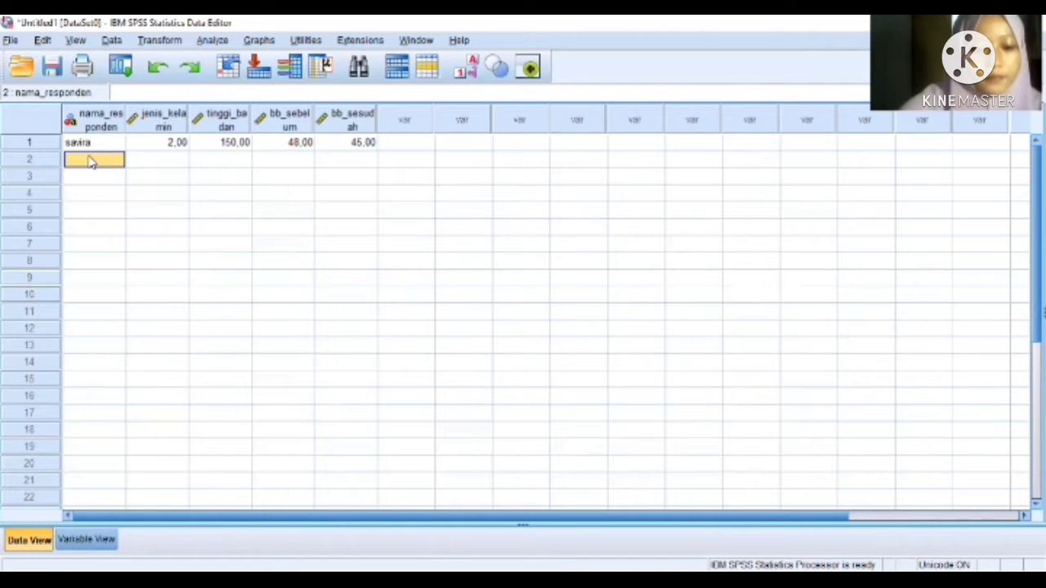
Enter the second respondent's name in row 2, with 2 for jenis_kelamin and 165 for tinggi_badan.
text(gesinda)
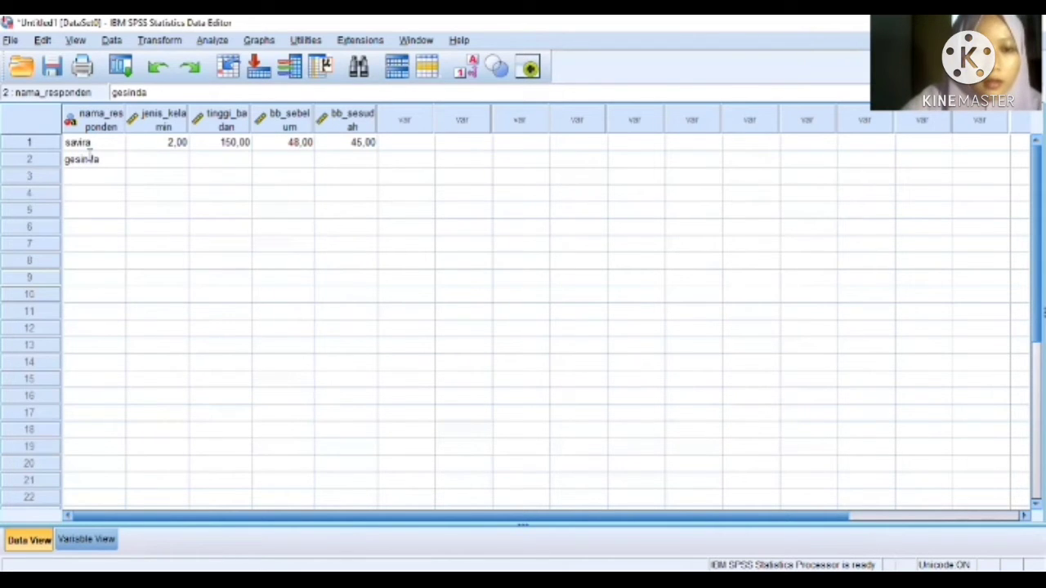
key(Tab)
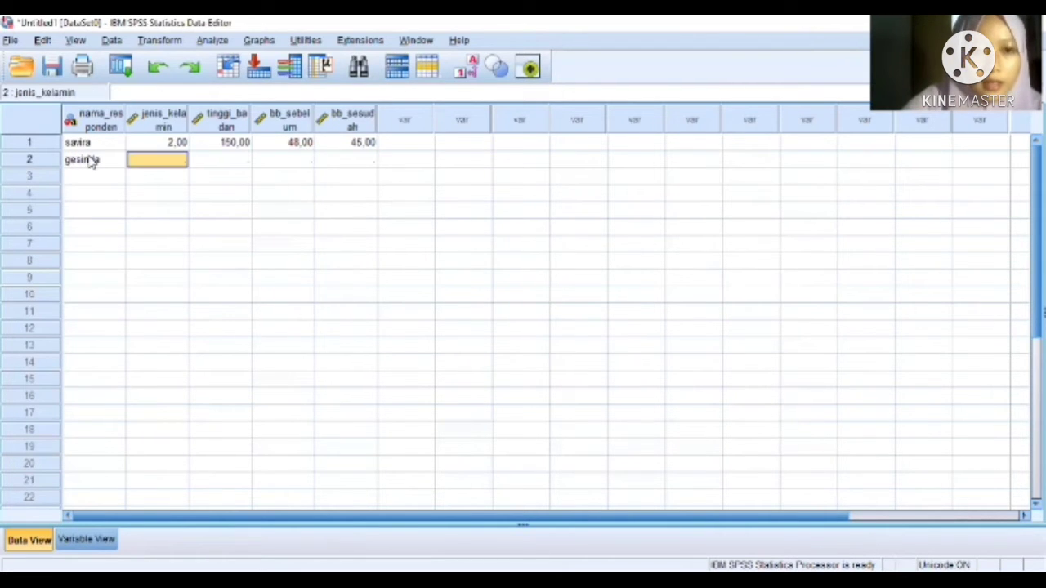
text(2)
key(Tab)
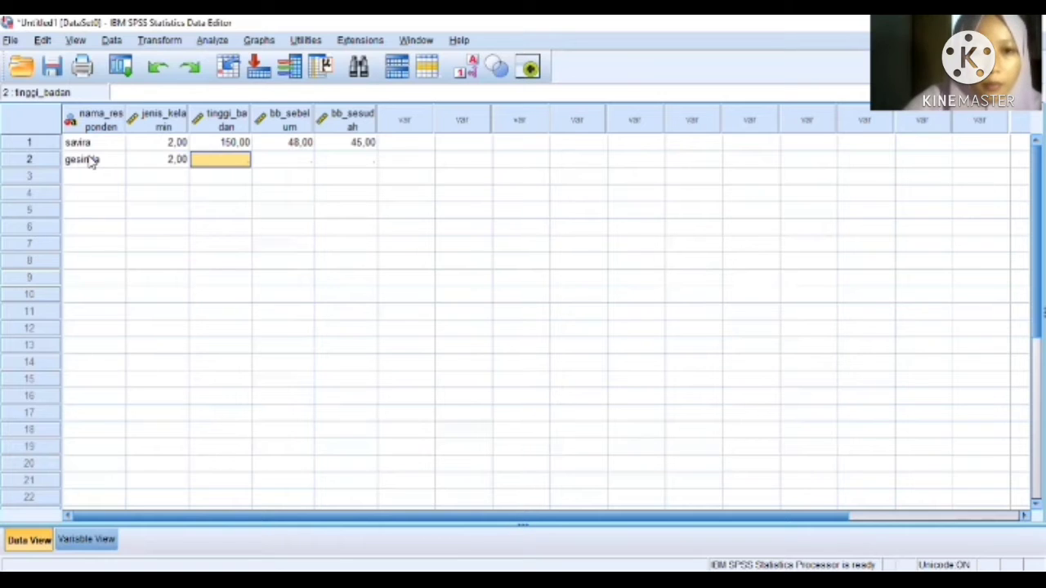
text(165)
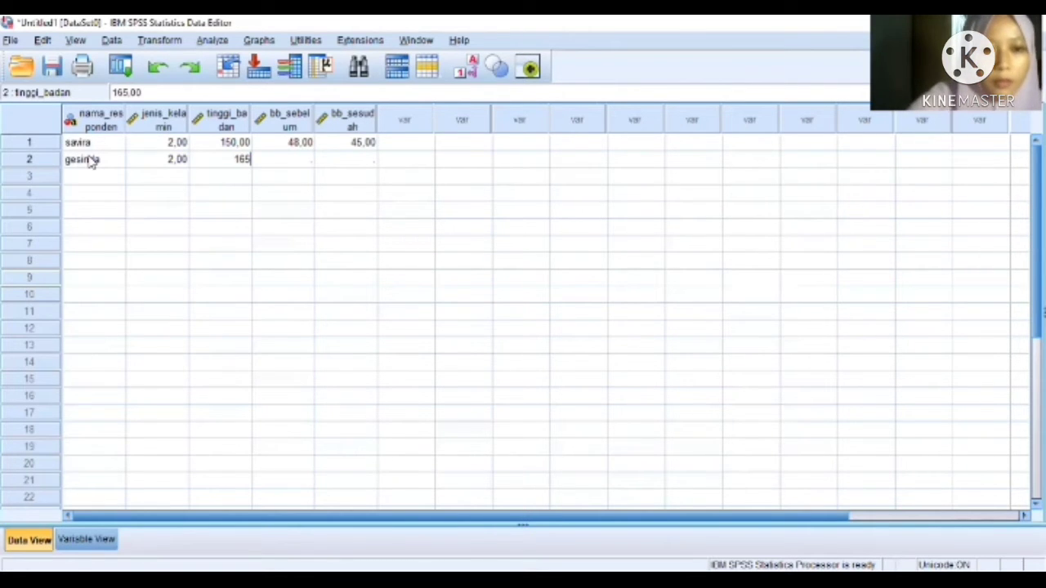
key(Tab)
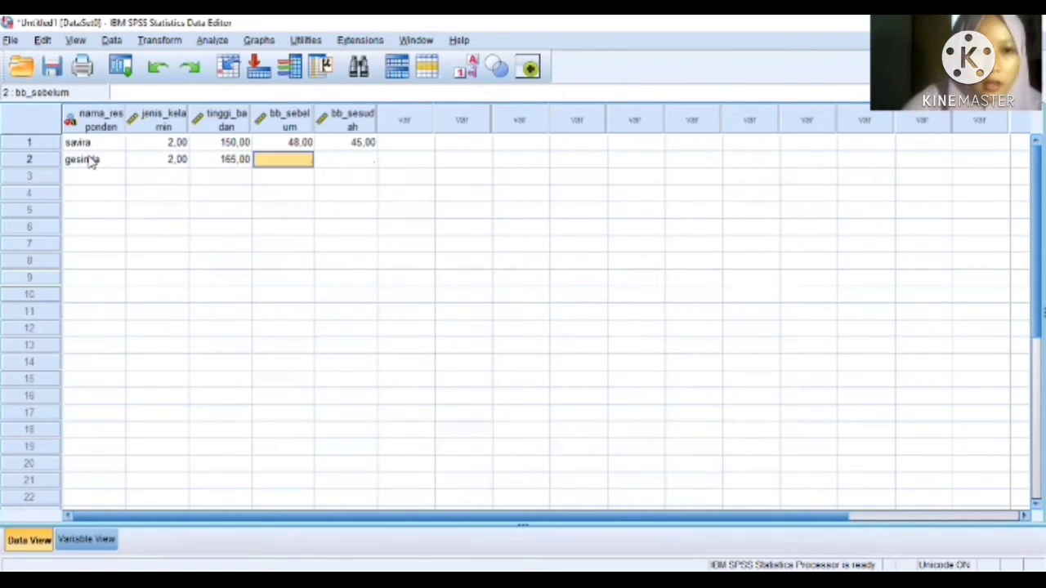
Enter 50 for bb_sebelum and 52 for bb_sesudah in the second respondent's row.
text(50)
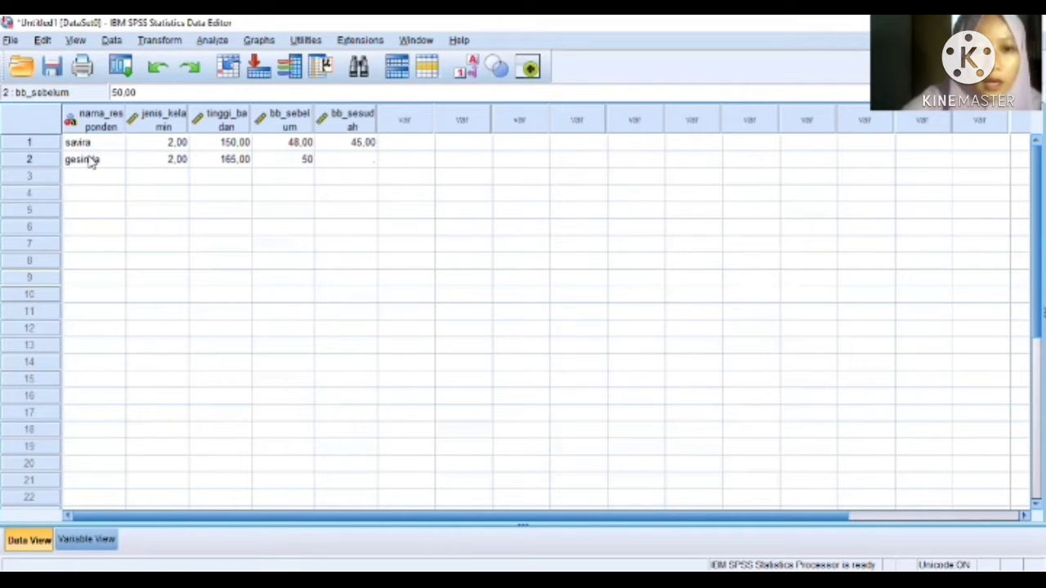
key(Tab)
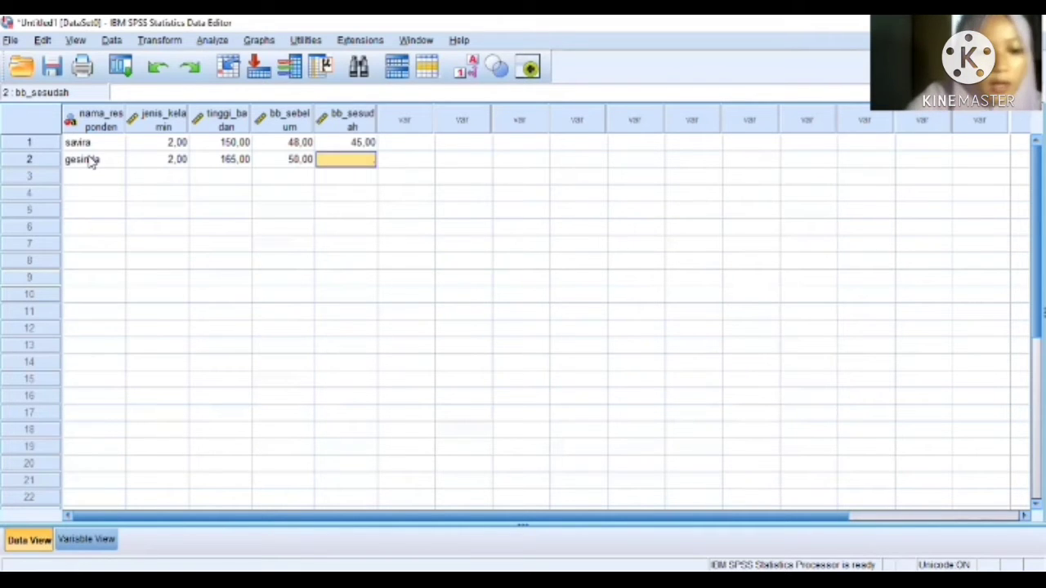
text(52)
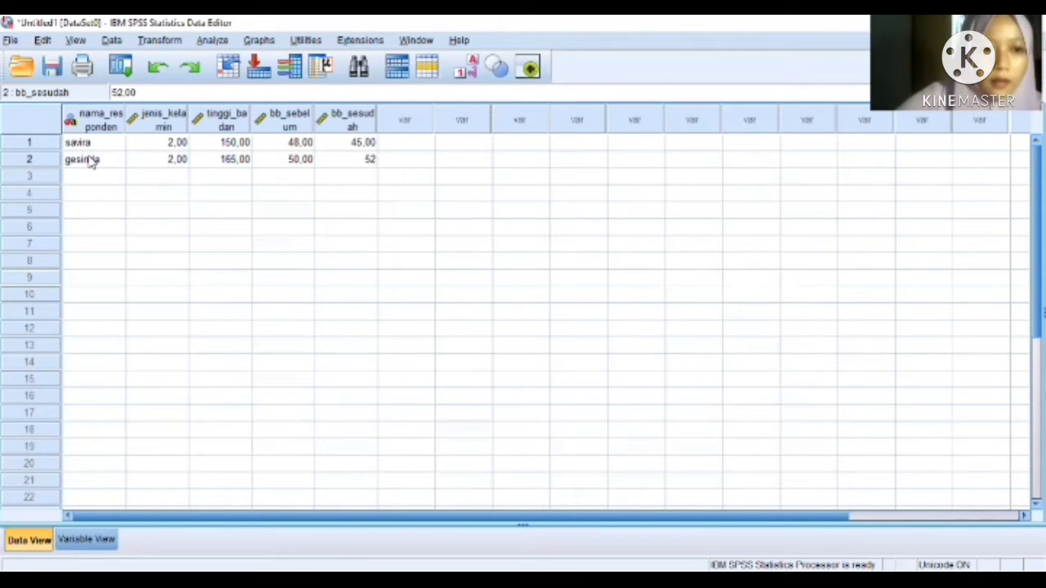
Enter the third respondent's name in row 3, with 1 for jenis_kelamin and 165 for tinggi_badan.
click(74, 182)
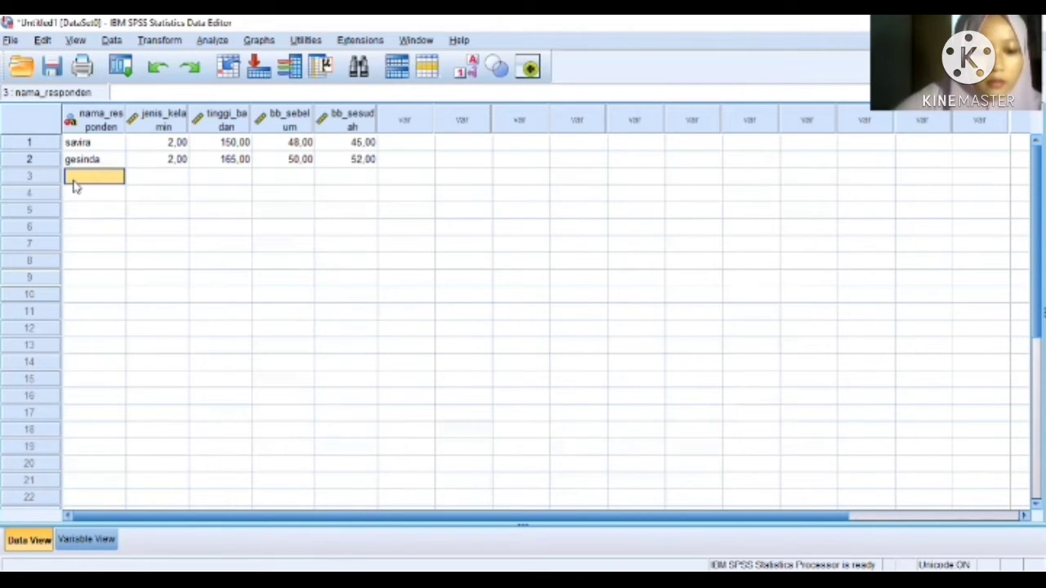
text(glo)
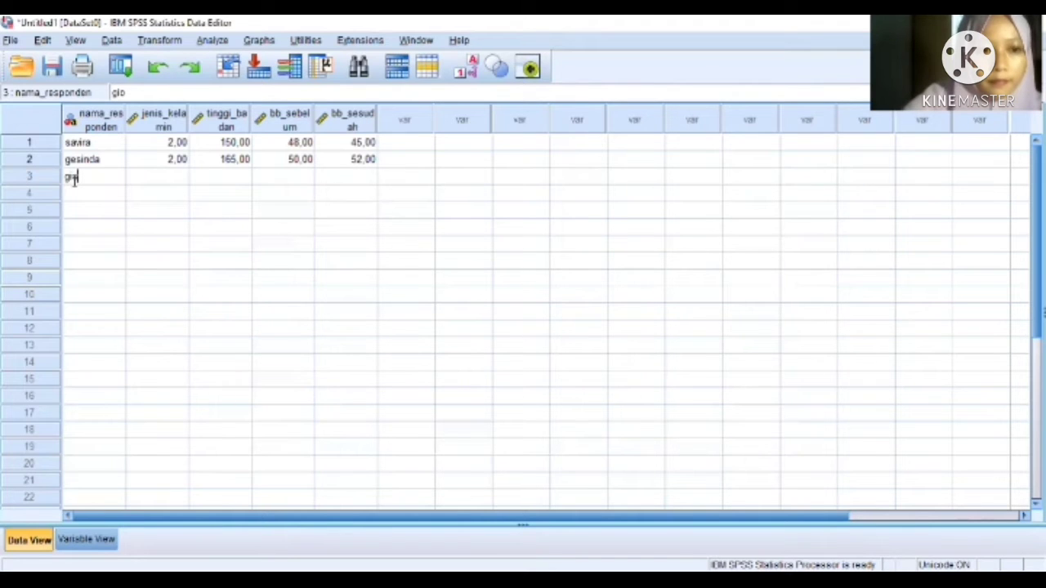
key(Tab)
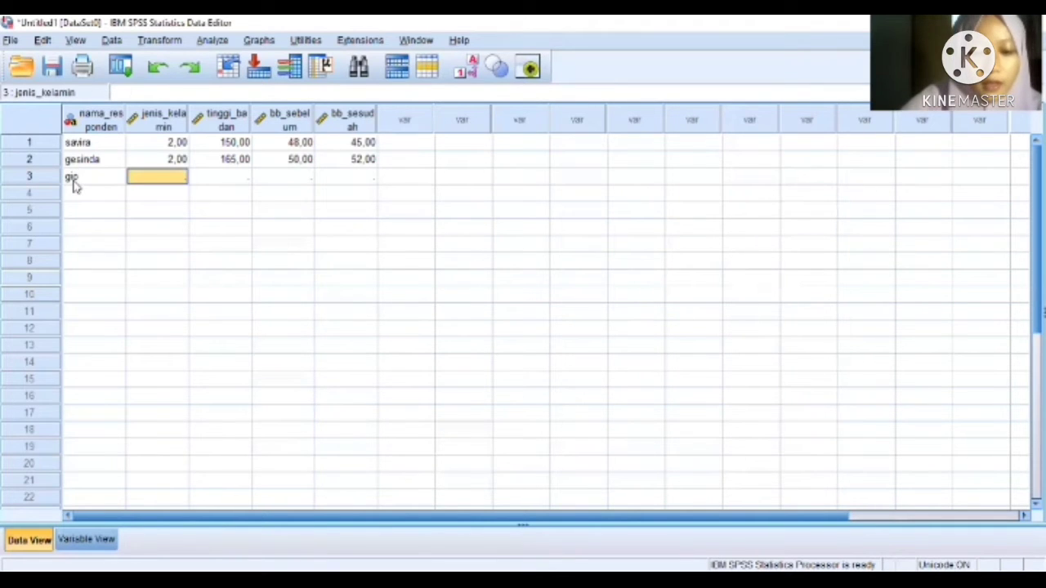
text(1)
key(Tab)
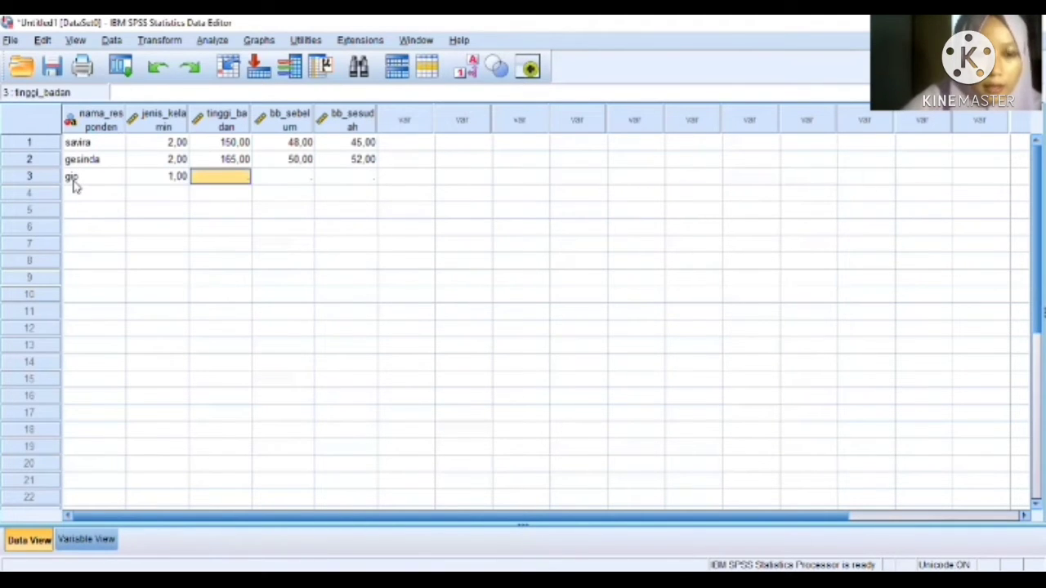
text(165)
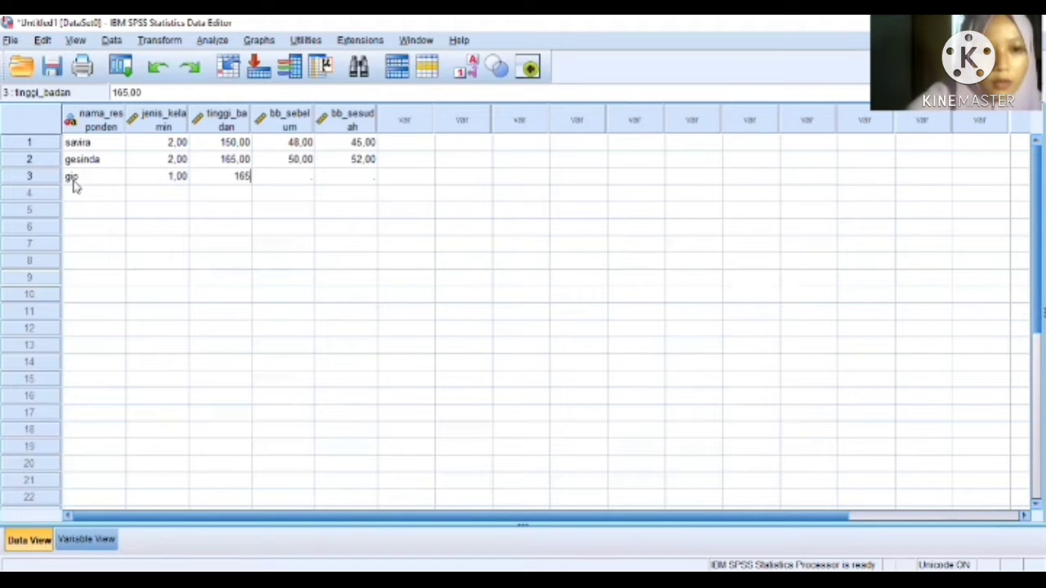
key(Tab)
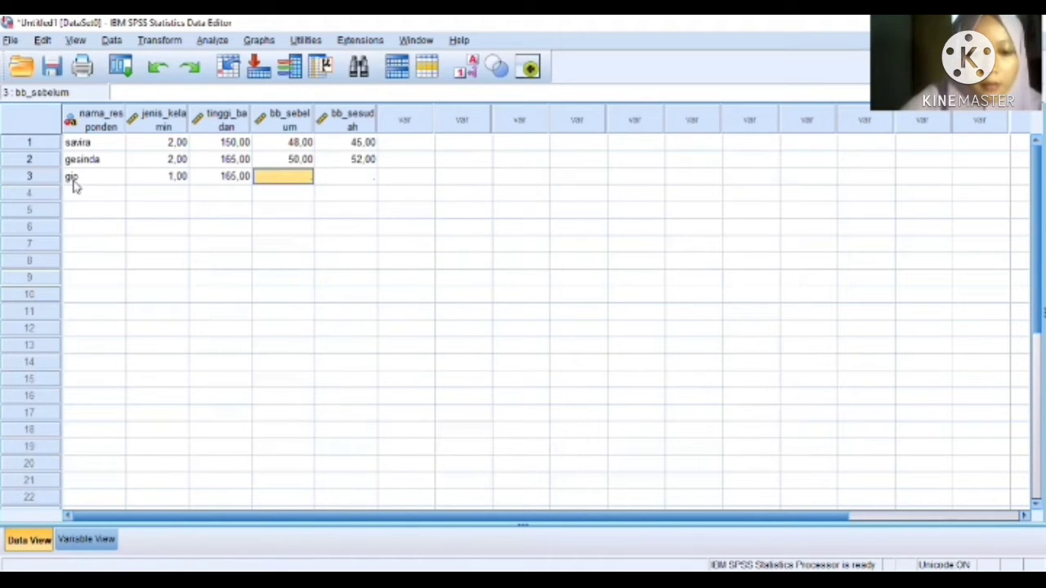
Enter 54 for bb_sebelum and 60 for bb_sesudah in the third respondent's row.
text(54)
key(Tab)
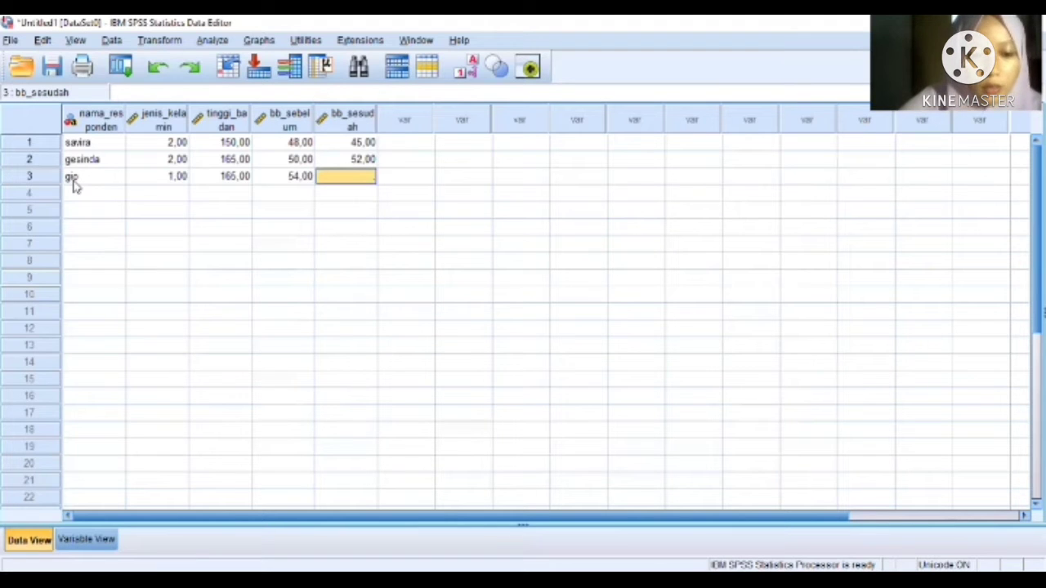
text(60)
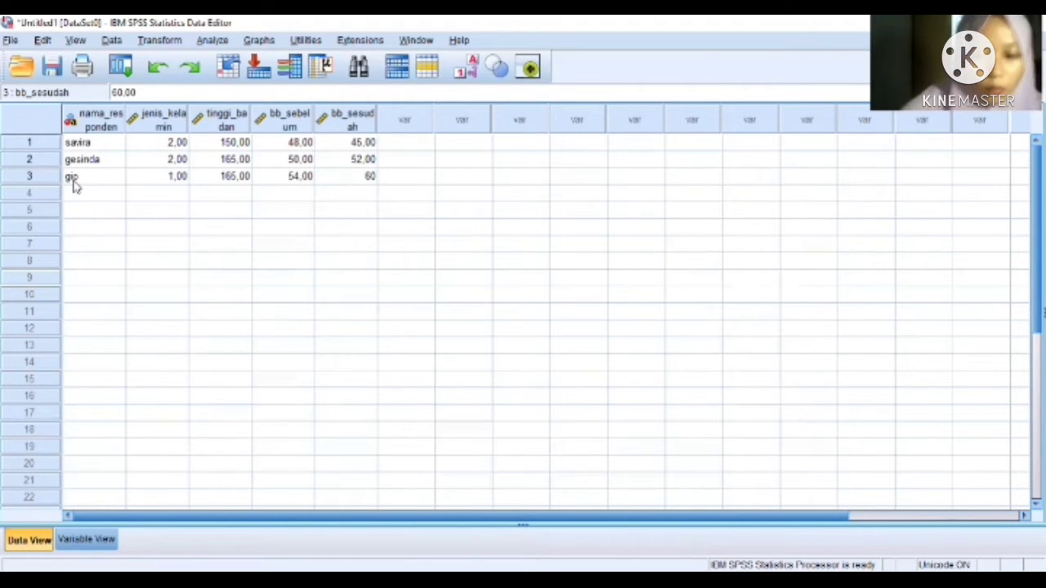
key(Return)
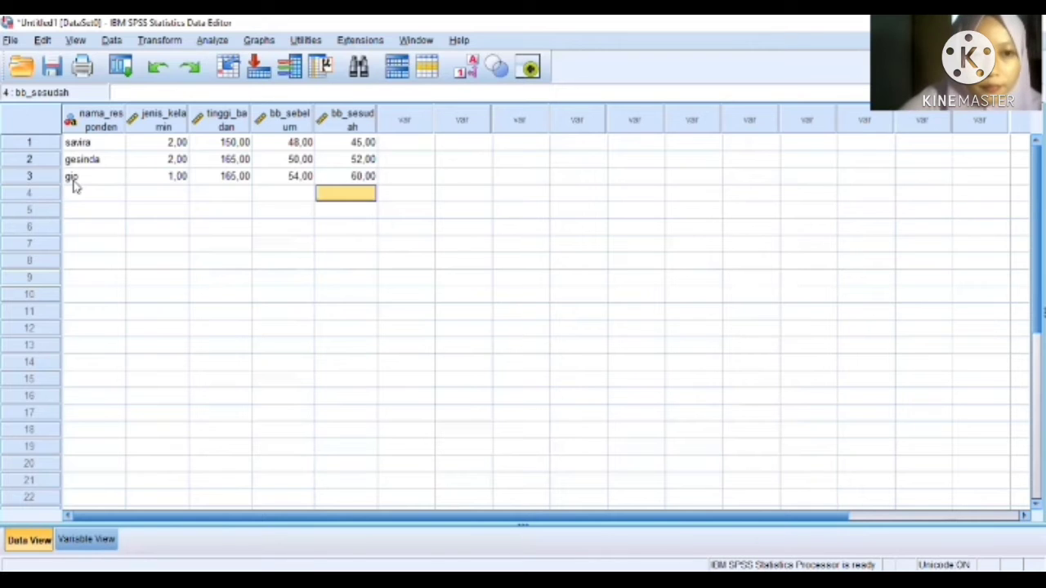
Enter the fourth respondent's name in row 4, with 1 for jenis_kelamin and 167 for tinggi_badan.
key(Left)
key(Left)
key(Left)
key(Left)
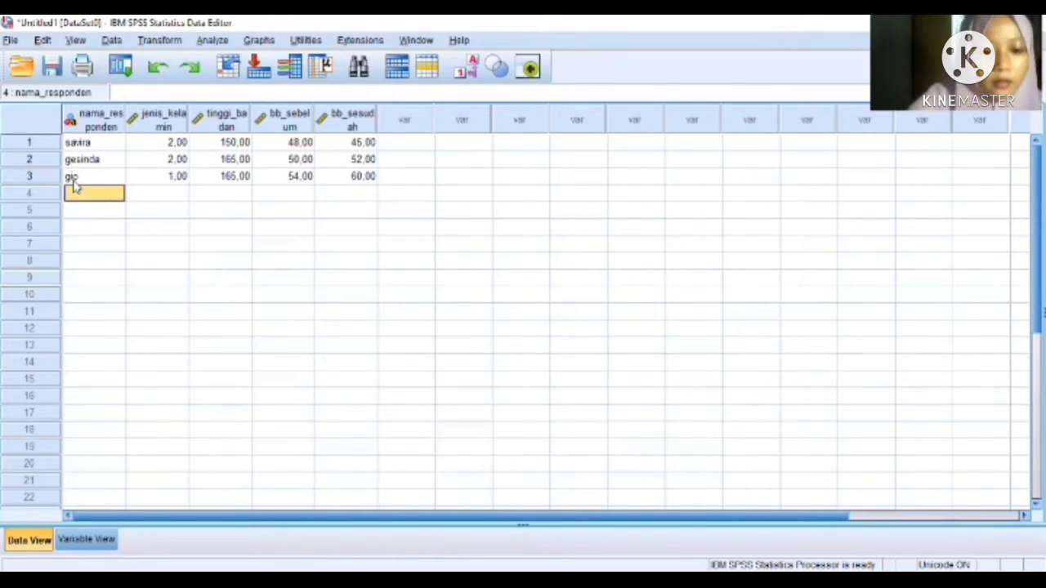
text(zannu)
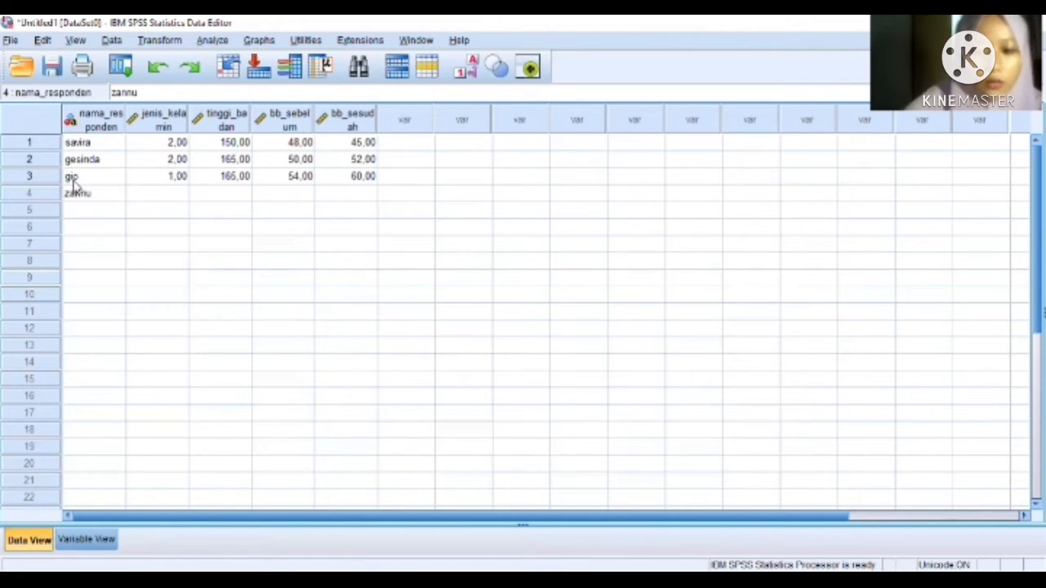
key(Tab)
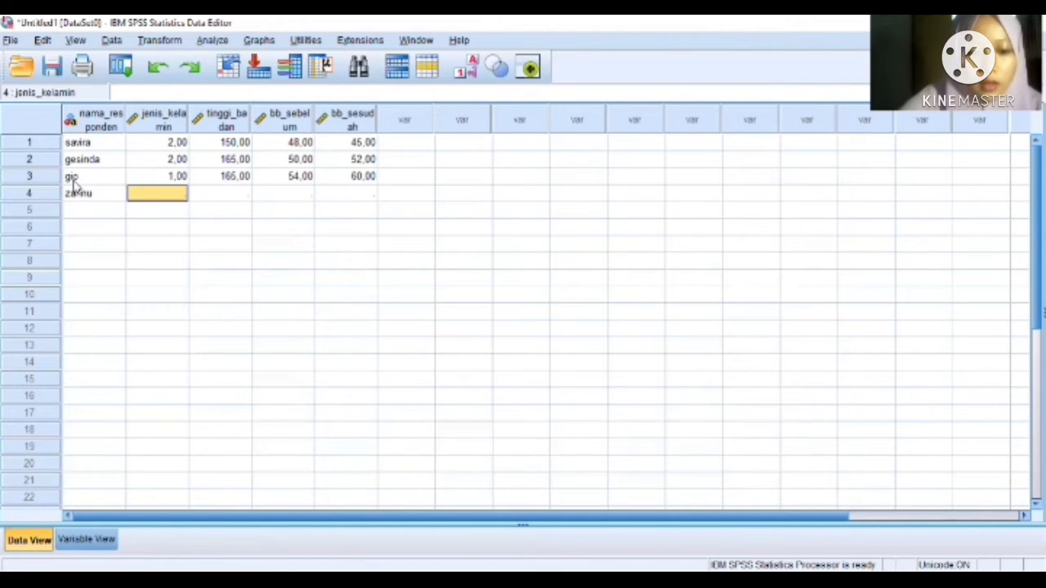
text(1)
key(Tab)
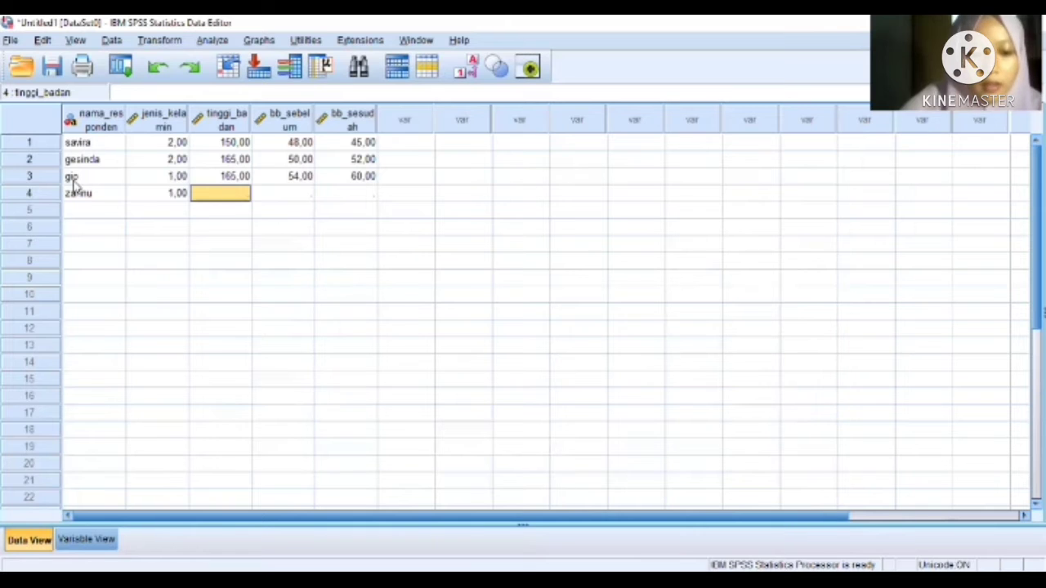
text(167)
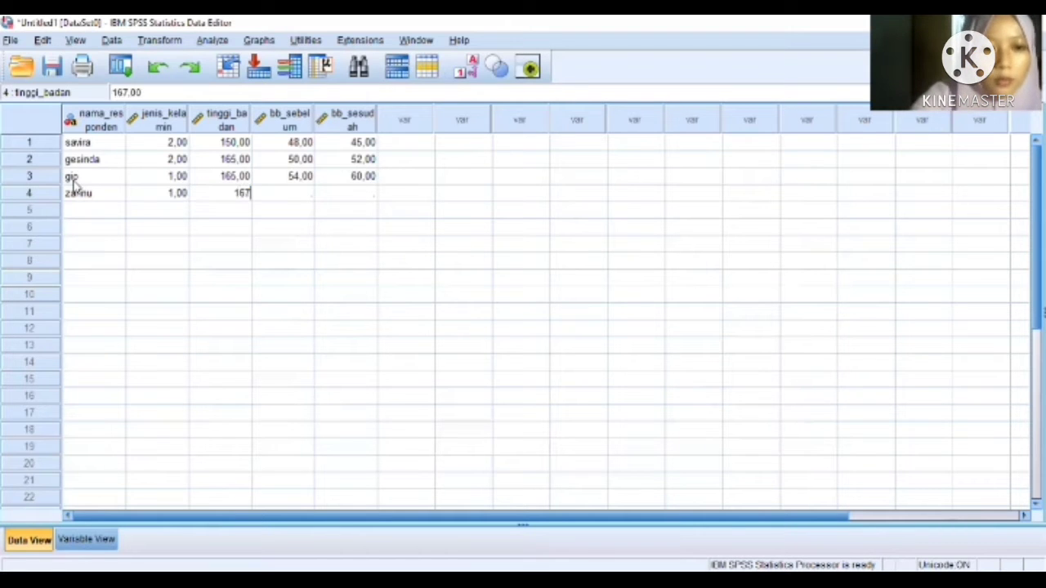
key(Tab)
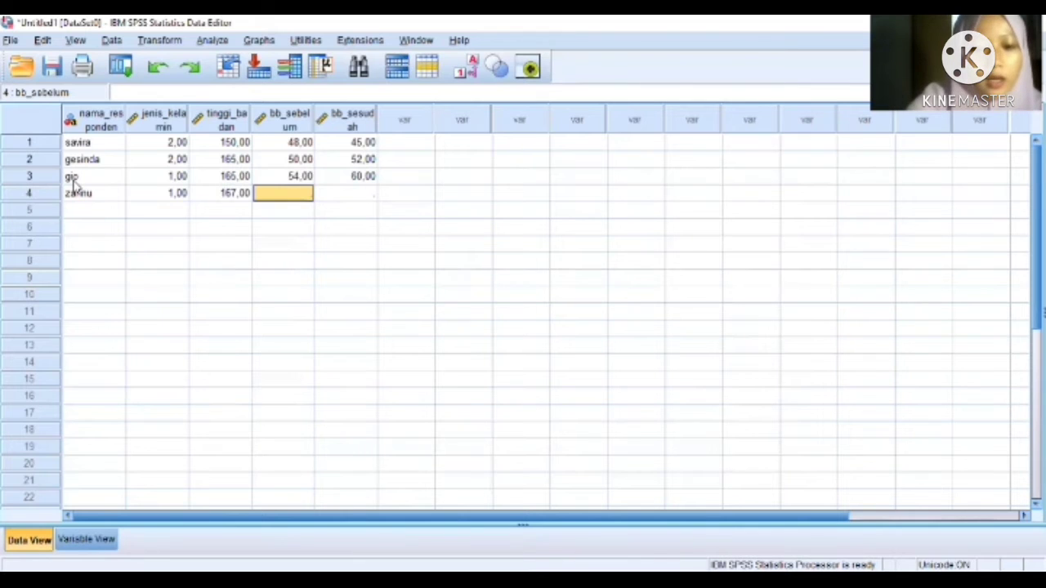
Enter 68 for bb_sebelum and 67 for bb_sesudah in the fourth respondent's row.
text(68)
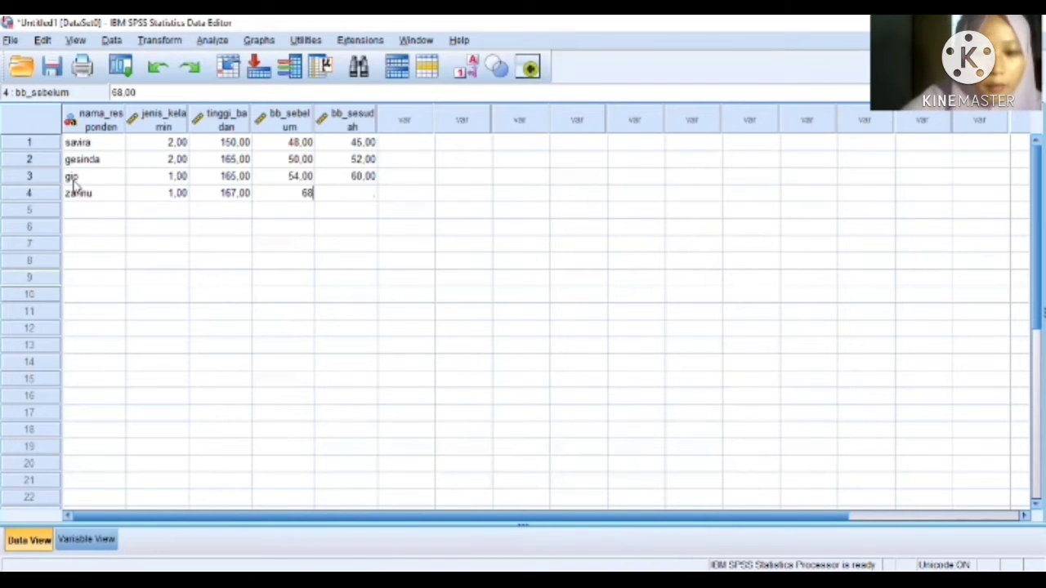
key(Tab)
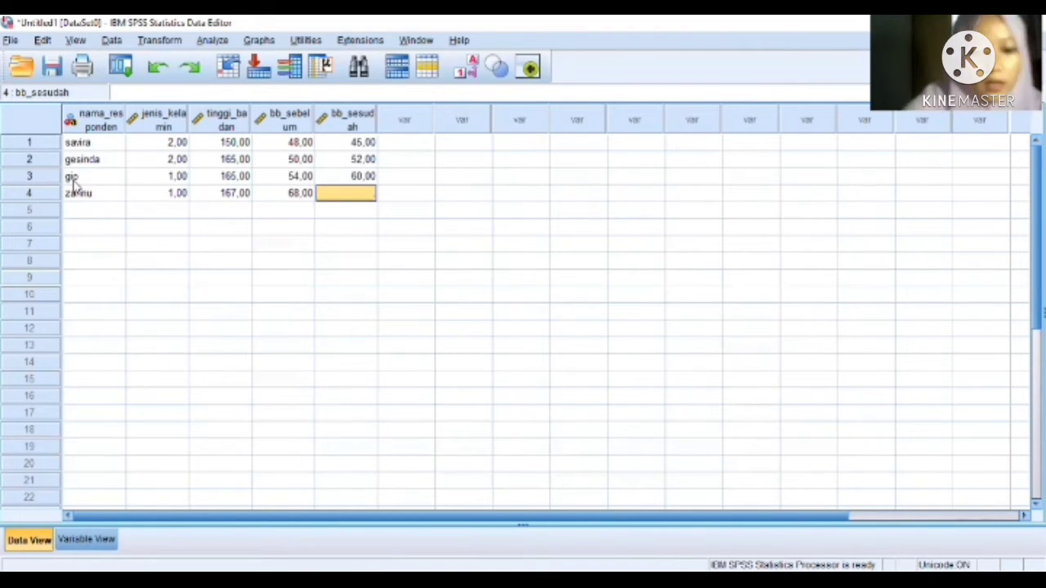
text(67)
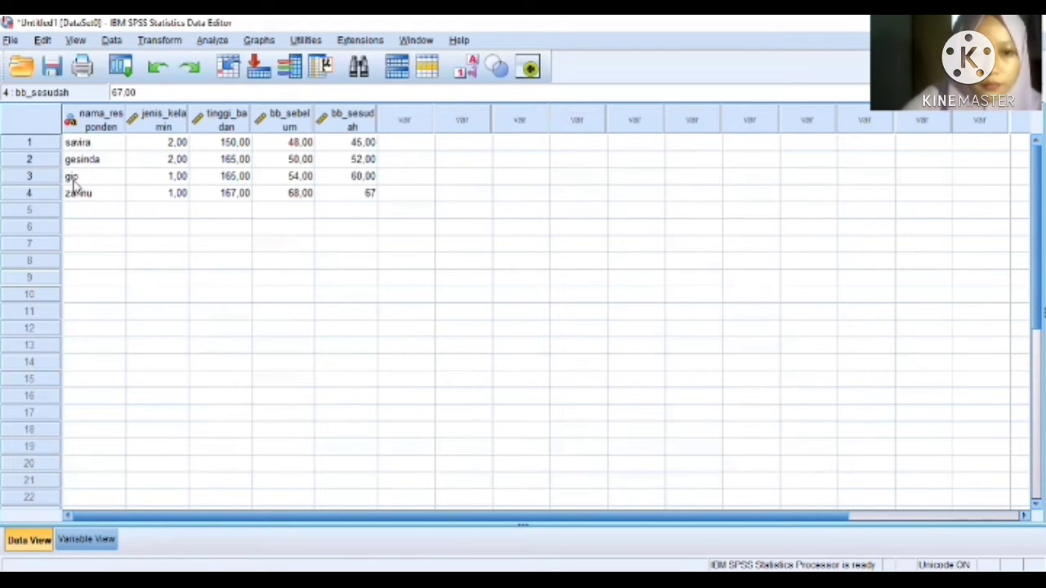
key(Return)
Enter the fifth respondent's name in row 5, with 2 for jenis_kelamin and 160 for tinggi_badan.
key(Left)
key(Left)
key(Left)
key(Left)
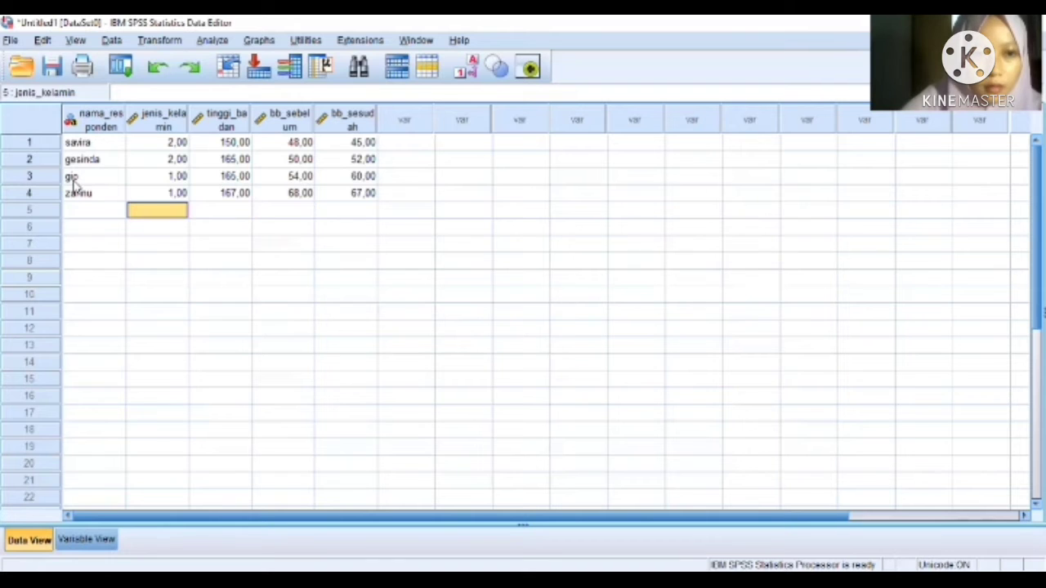
text(sinta)
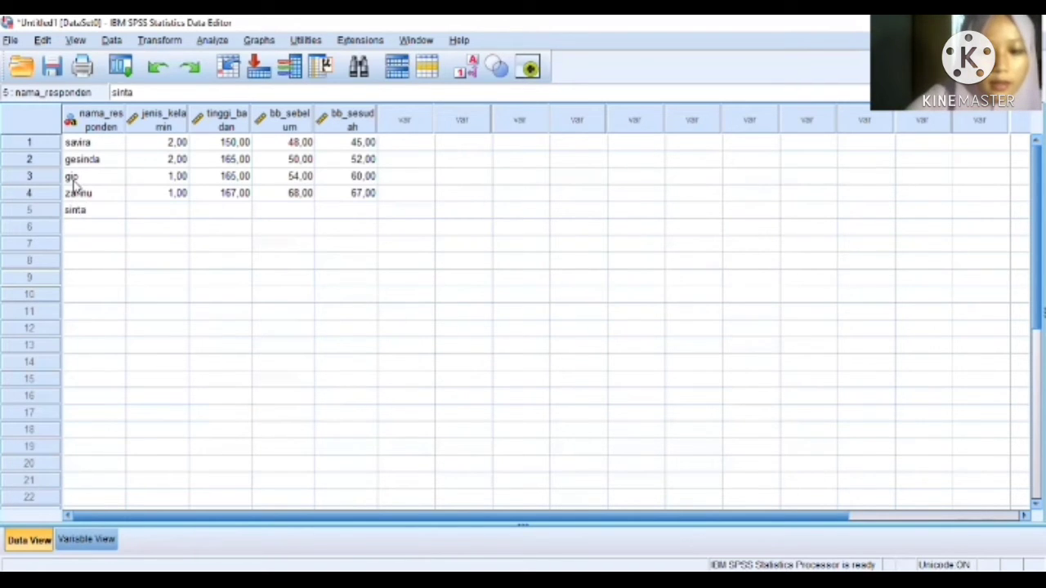
key(Tab)
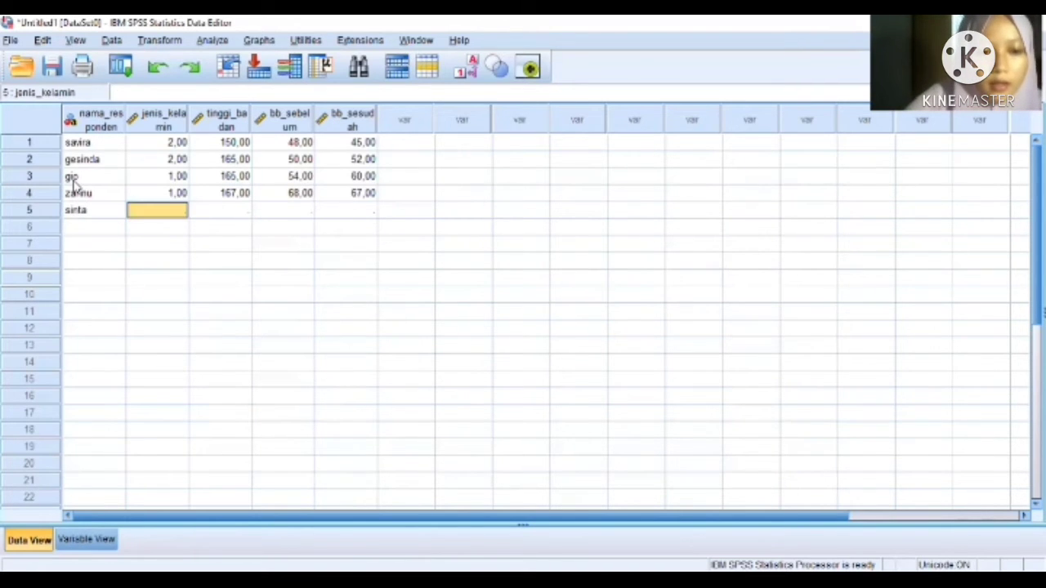
text(2)
key(Tab)
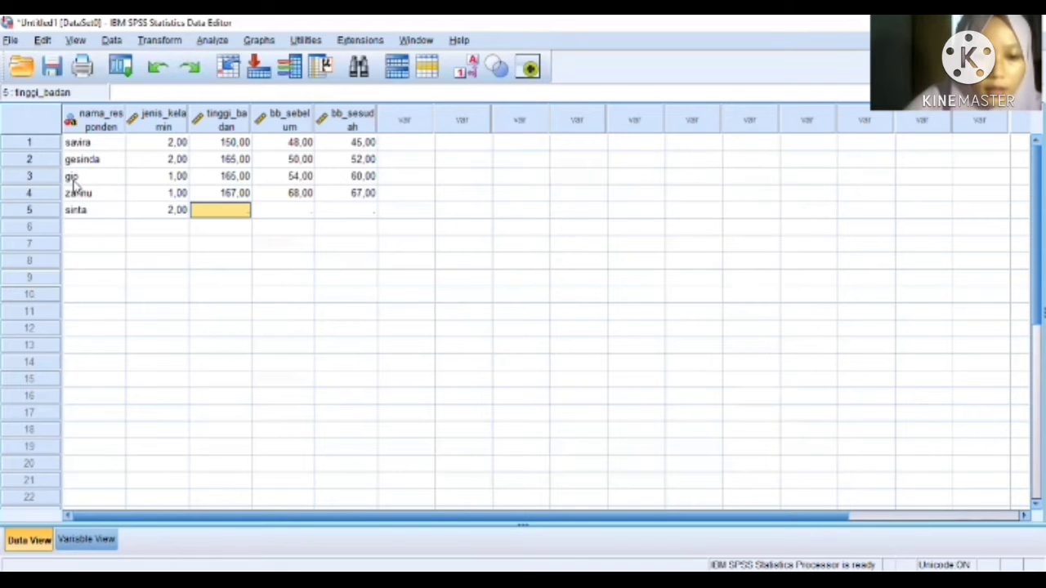
text(164)
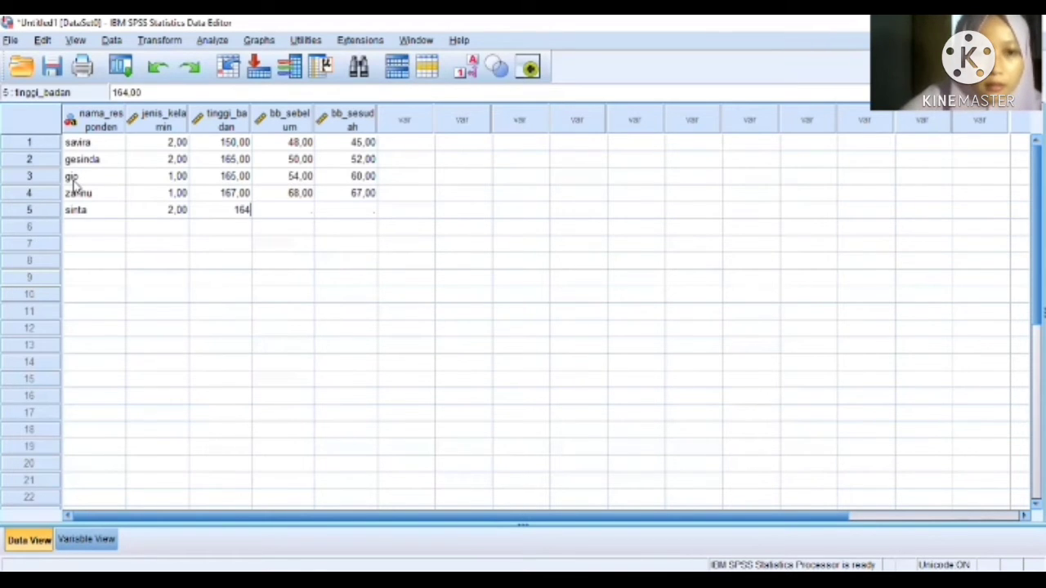
key(BackSpace)
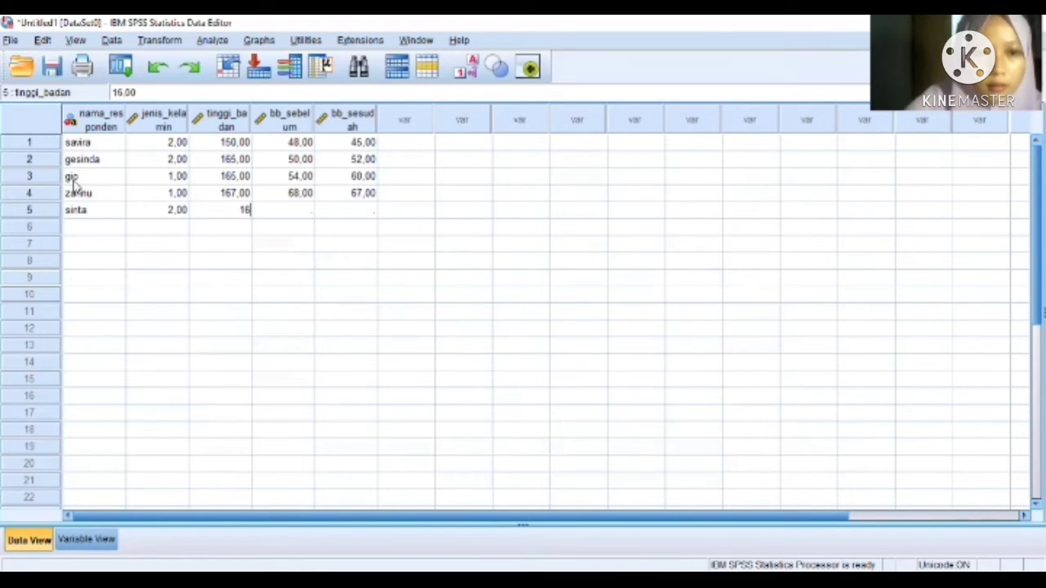
text(0)
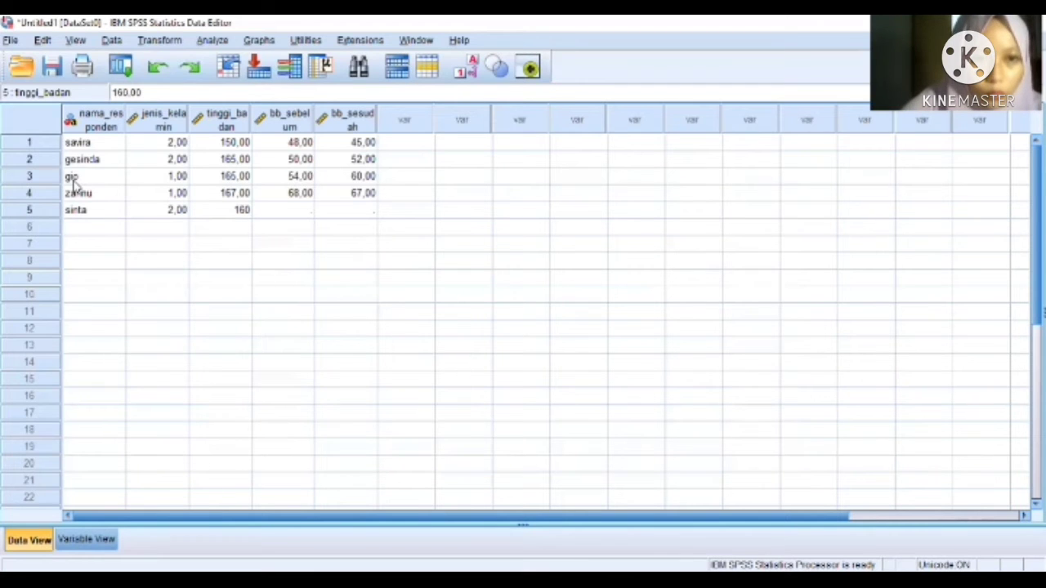
key(Tab)
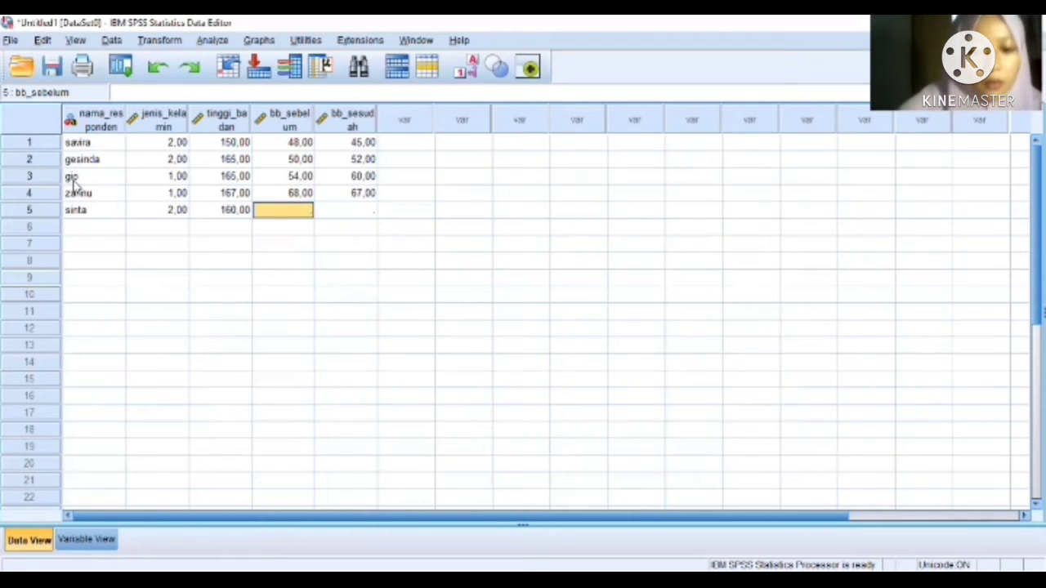
Enter 65 for bb_sebelum and 57 for bb_sesudah in the fifth respondent's row.
text(65)
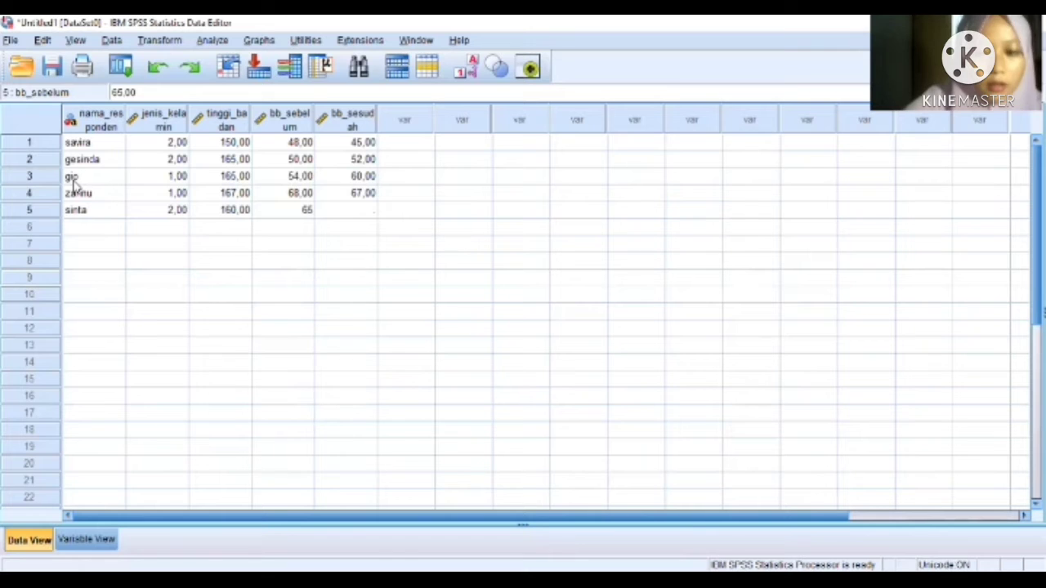
key(Tab)
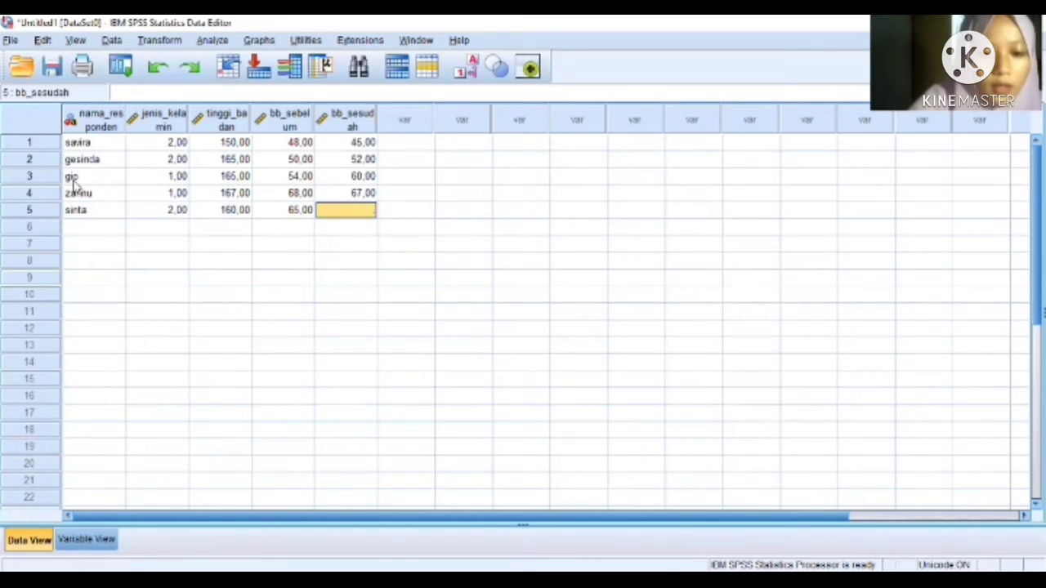
text(57)
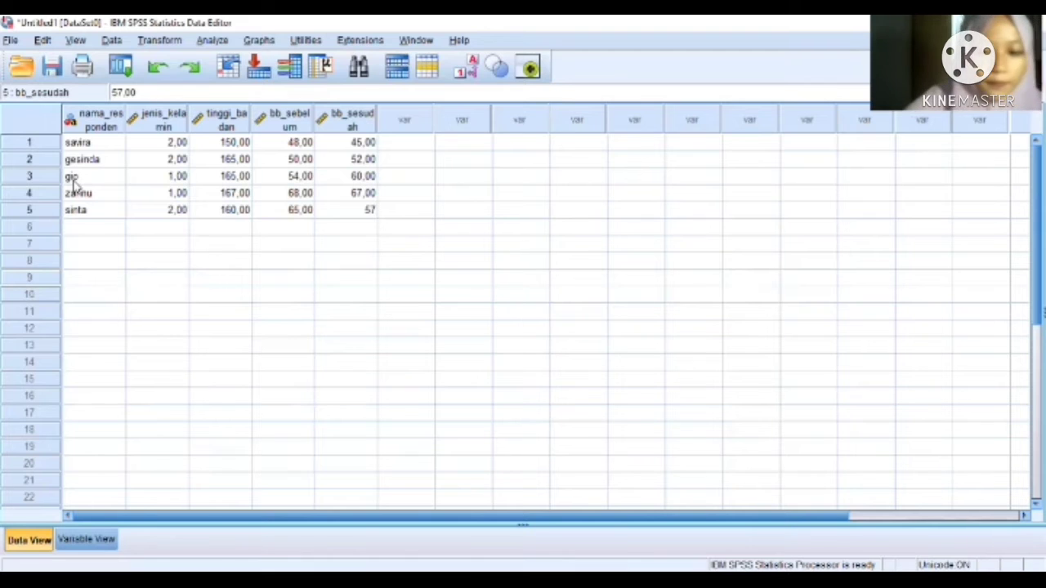
key(Tab)
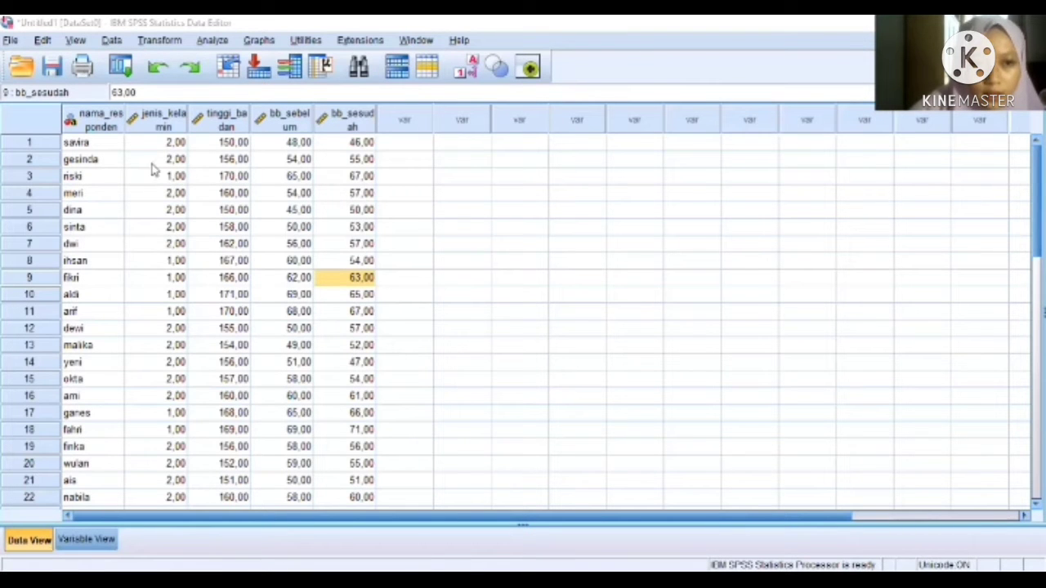
Look through the completed respondent dataset from the first row to the last filled row.
scroll(151, 169, down, 1)
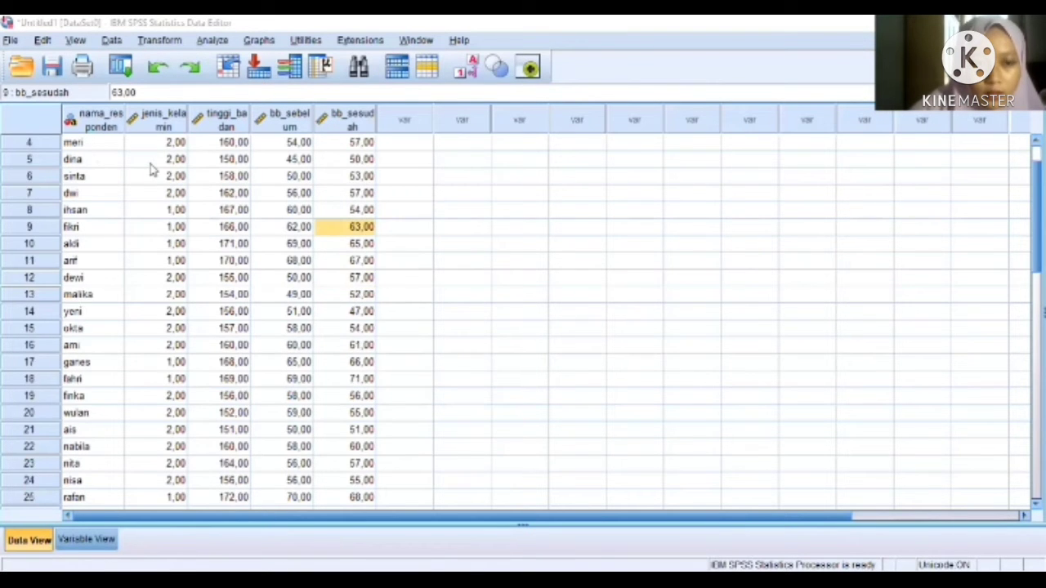
scroll(151, 169, down, 5)
scroll(151, 170, up, 4)
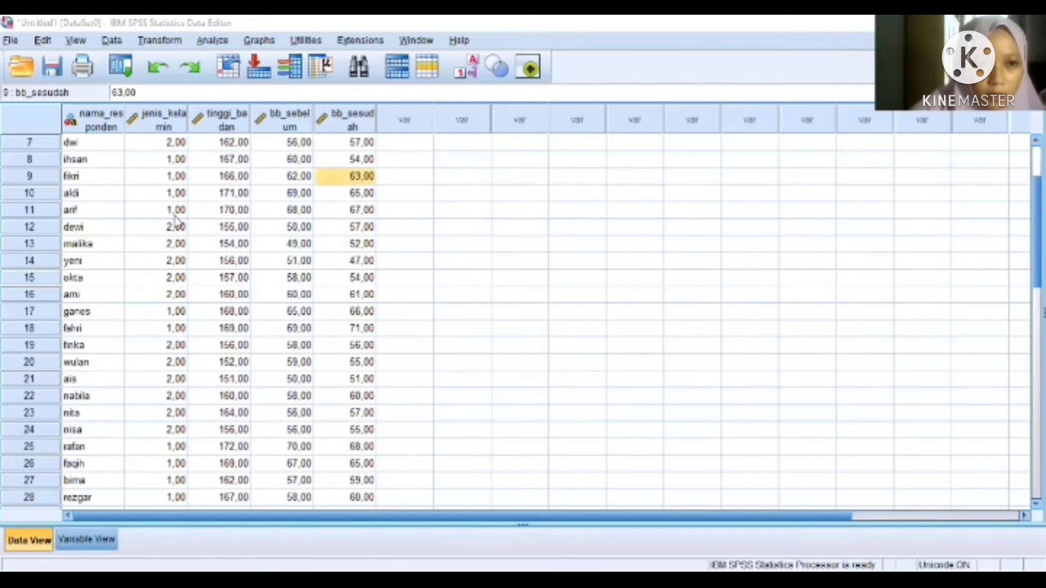
scroll(176, 220, up, 2)
scroll(175, 221, down, 4)
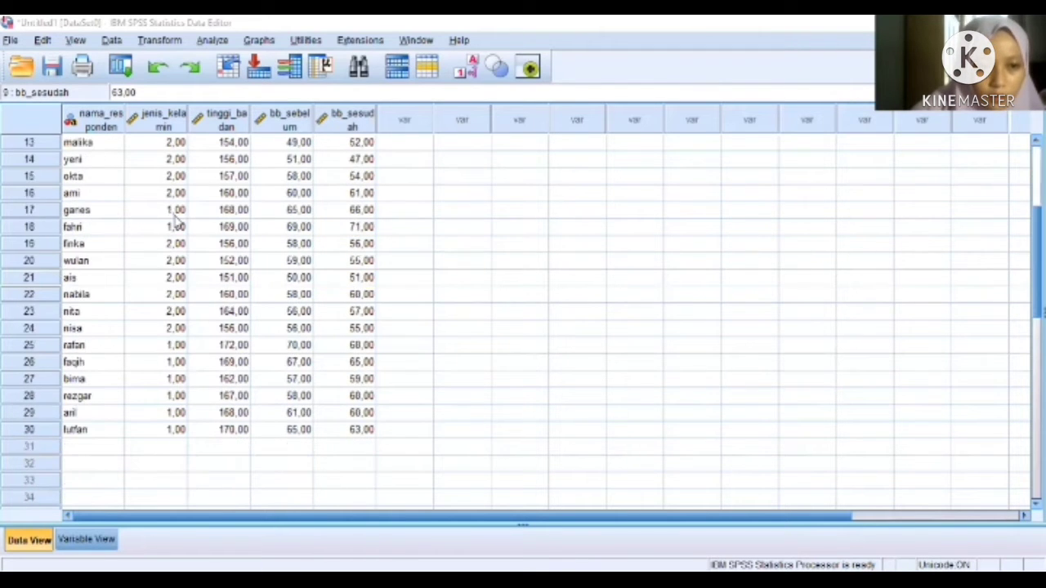
scroll(176, 220, down, 1)
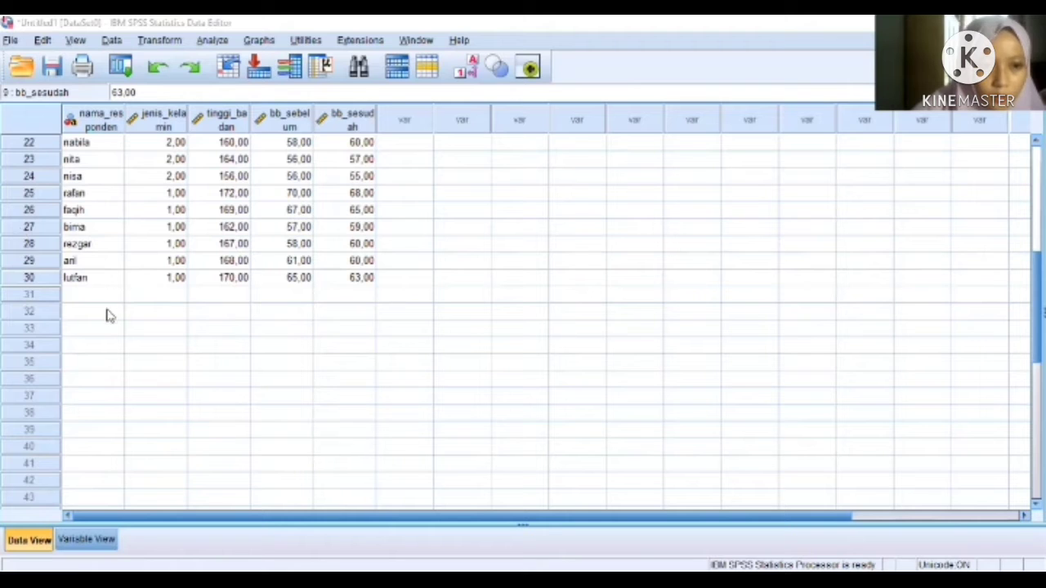
scroll(110, 298, up, 7)
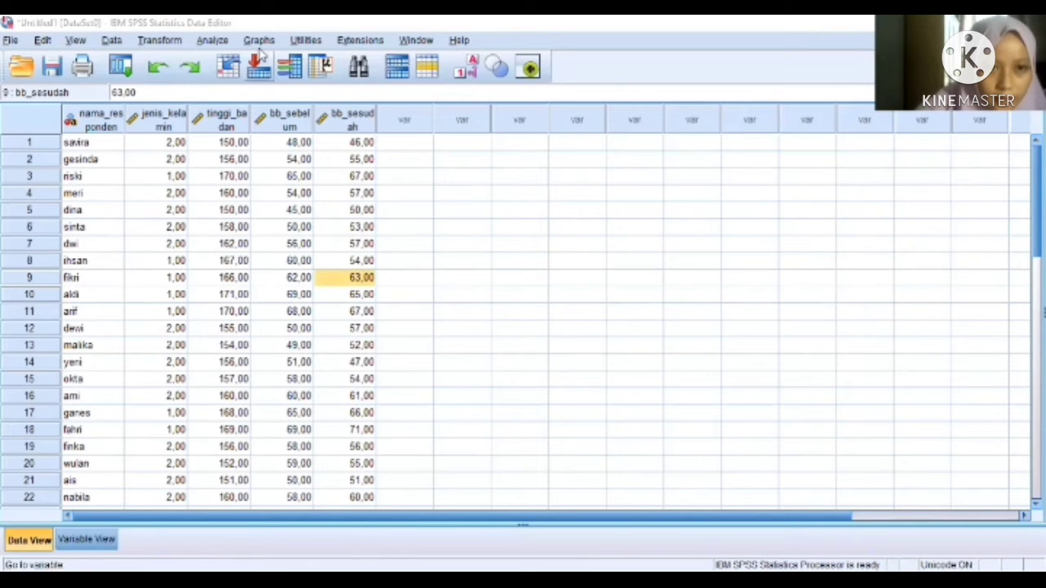
Set up a One-Sample T Test with tinggi badan as the test variable.
click(217, 45)
mouse_move(245, 135)
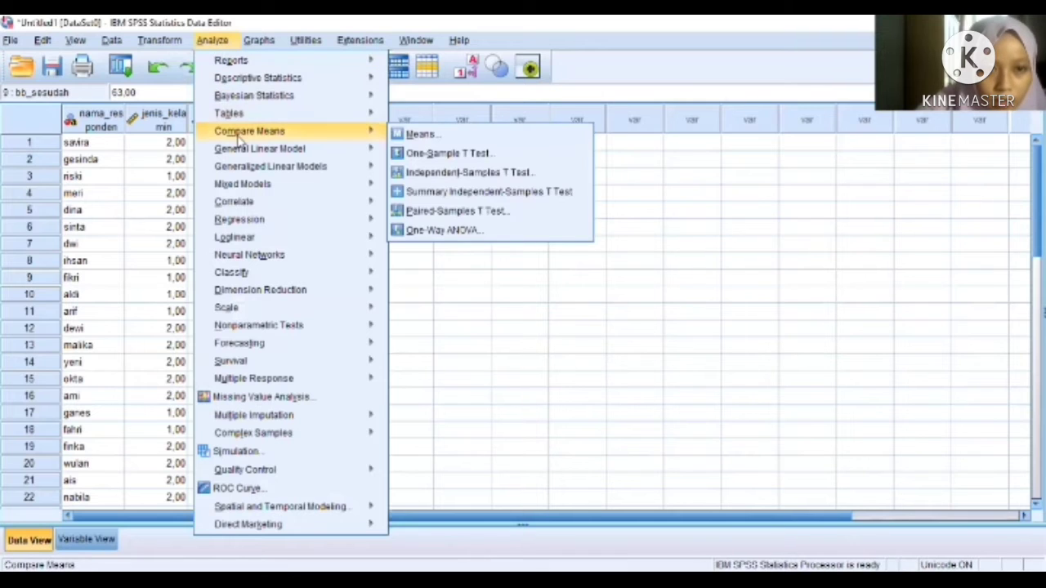
click(438, 156)
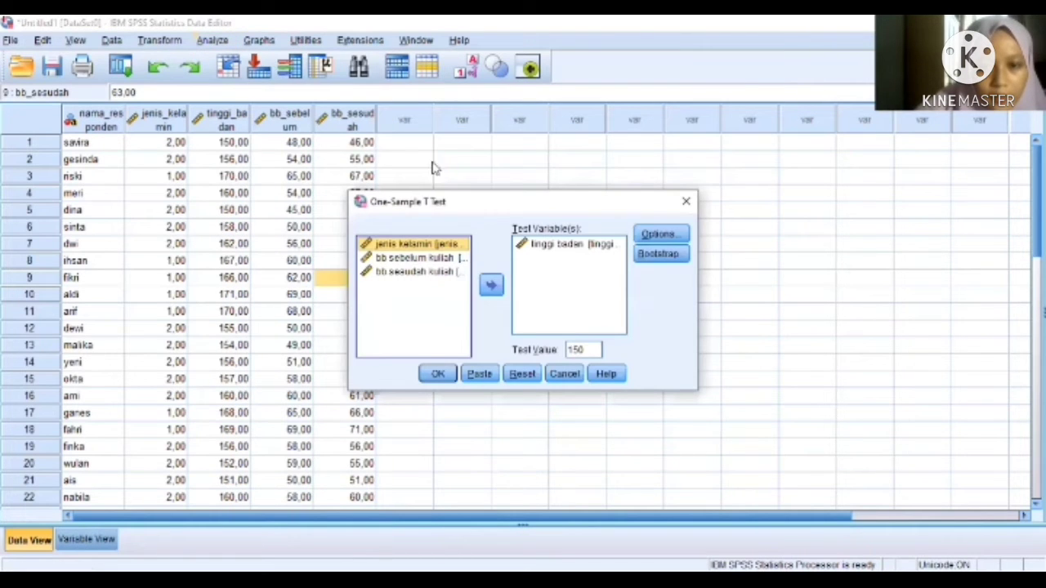
click(541, 247)
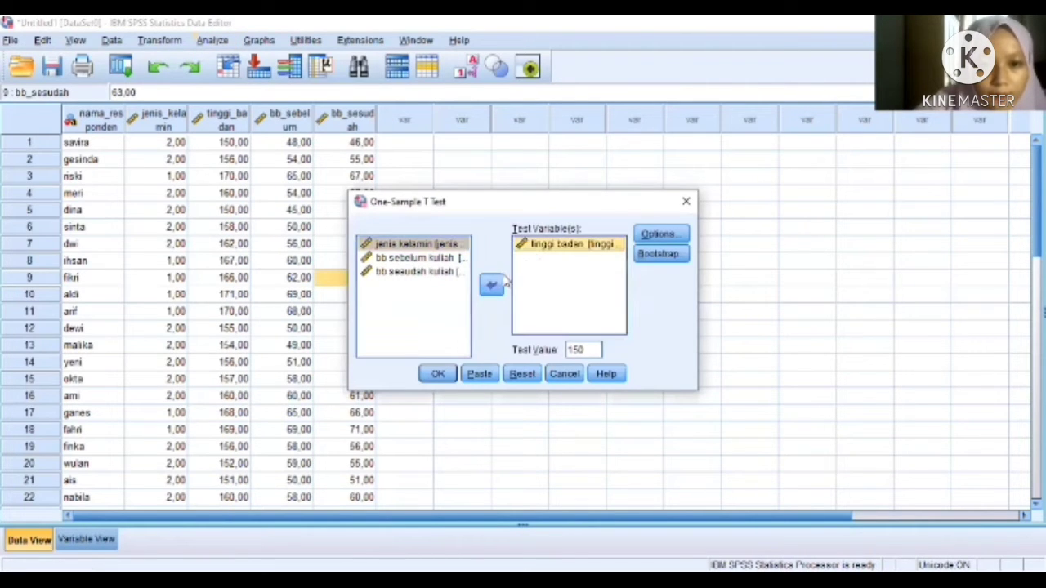
click(492, 285)
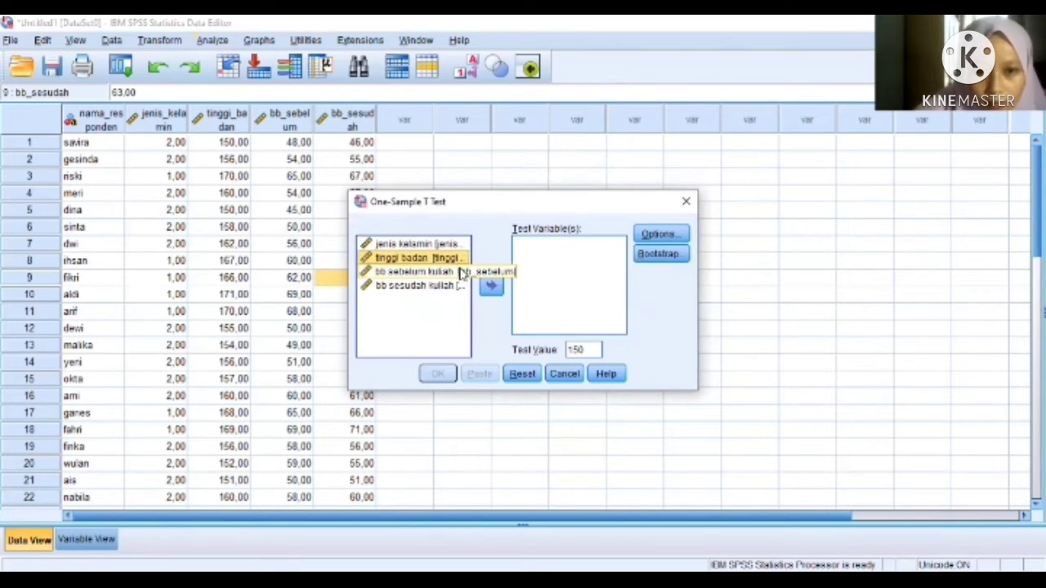
click(490, 286)
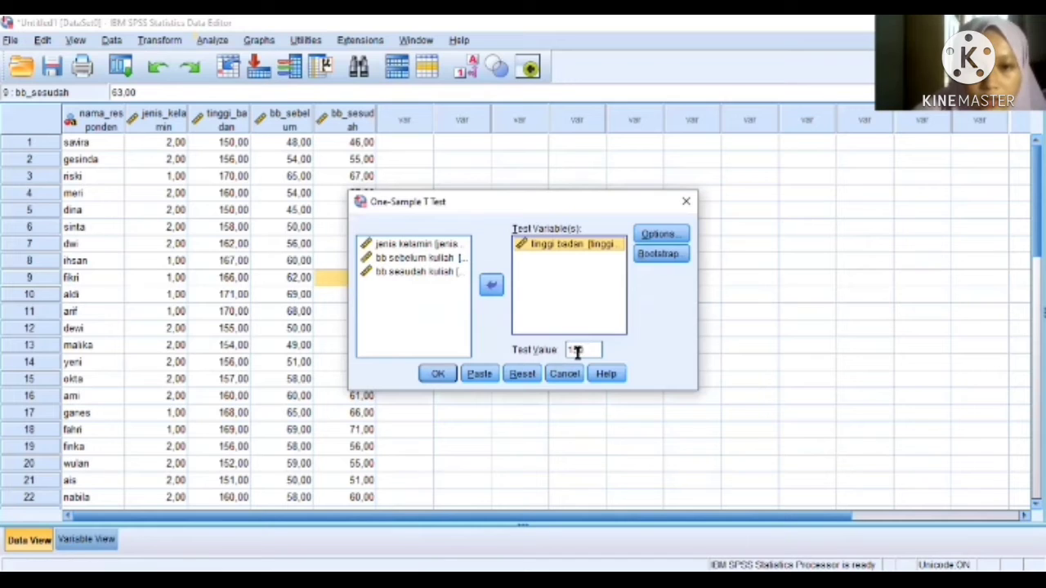
Run the one-sample test of tinggi badan against a test value of 150 and view its output.
key(BackSpace)
text(6)
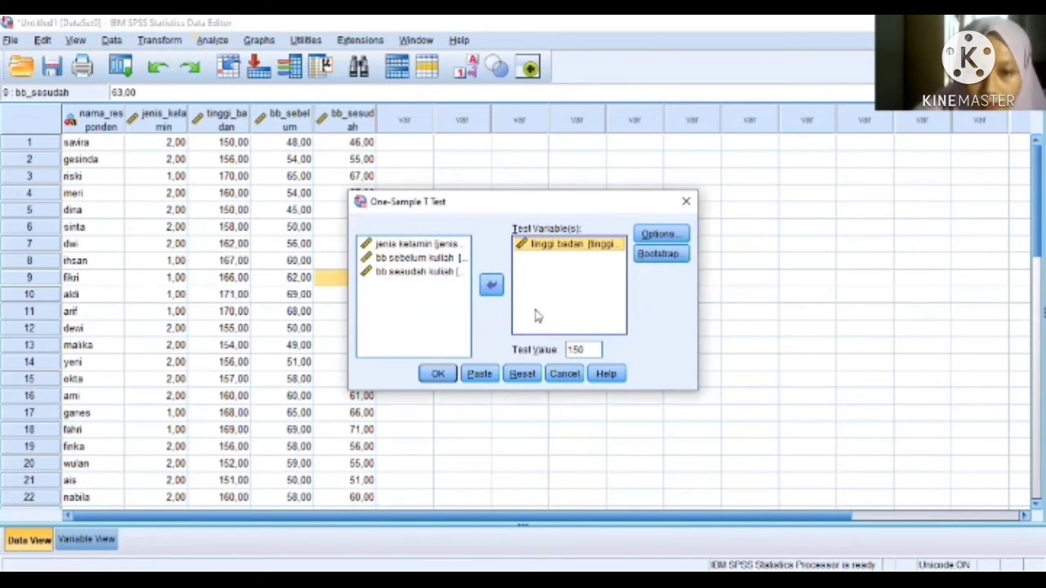
click(439, 375)
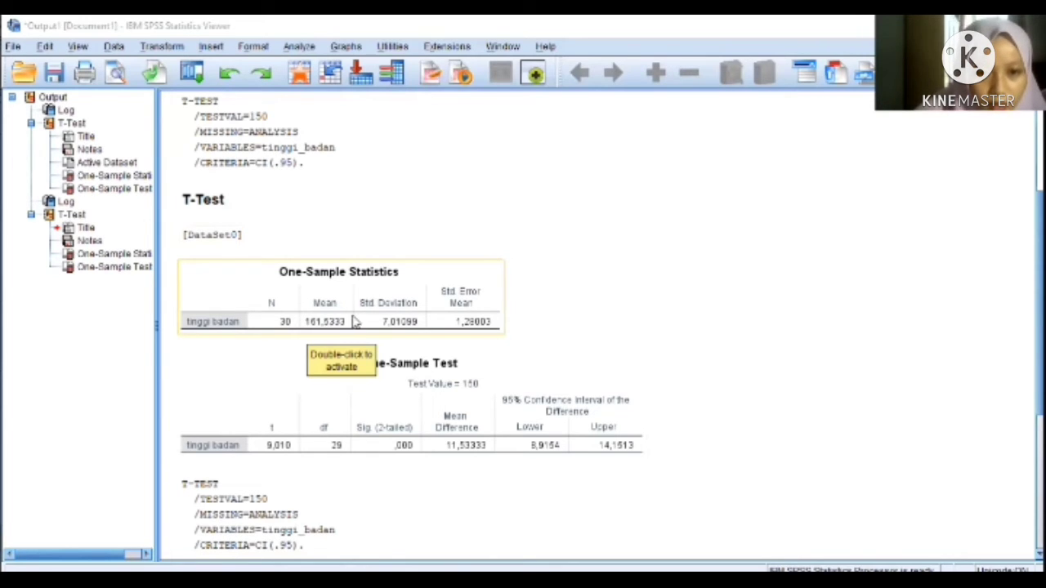
scroll(384, 380, down, 2)
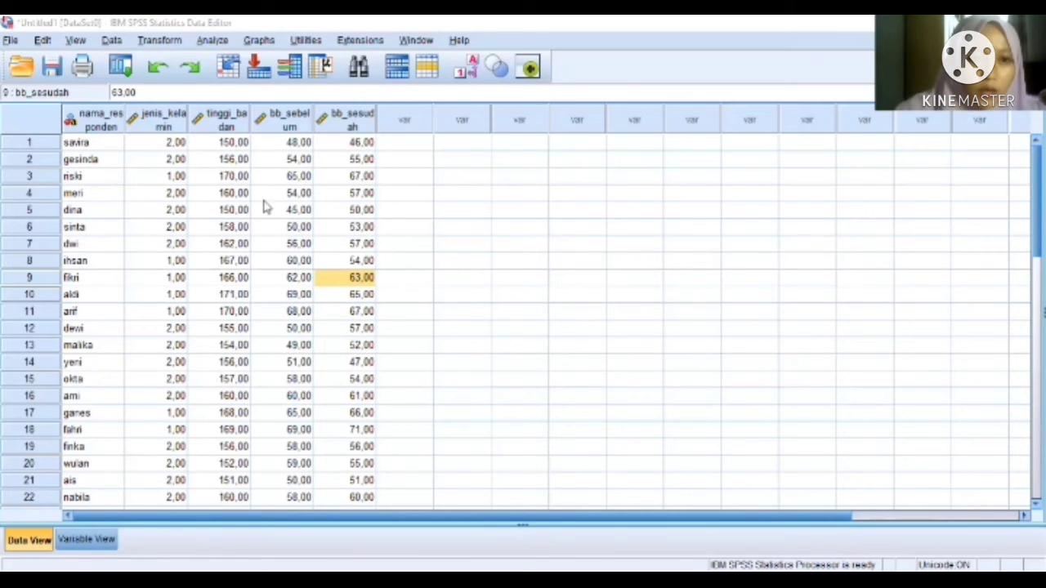
Set up an Independent-Samples T Test with tinggi badan as the test variable and jenis kelamin as the grouping variable.
click(214, 40)
mouse_move(315, 115)
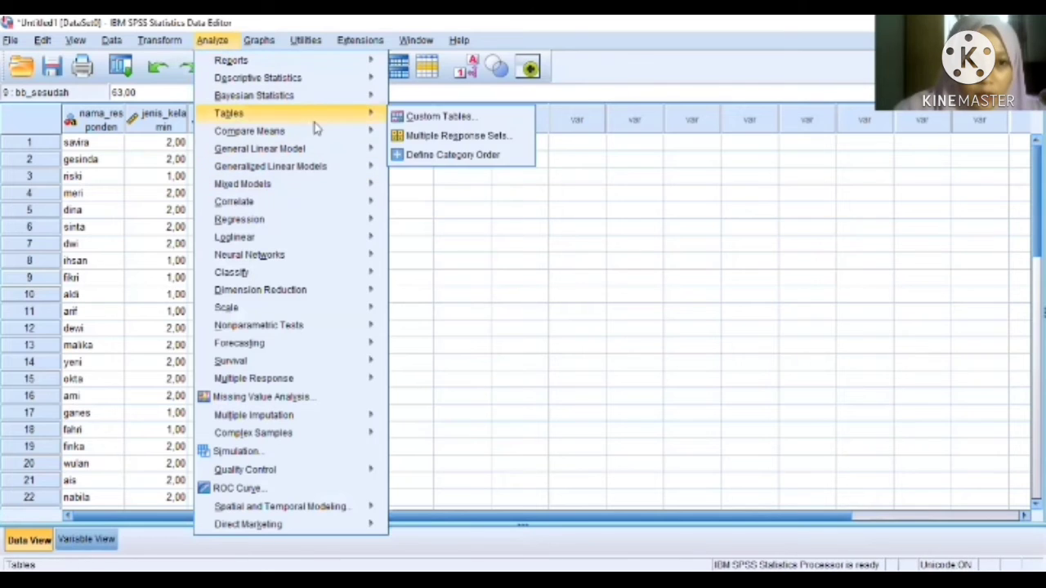
mouse_move(348, 133)
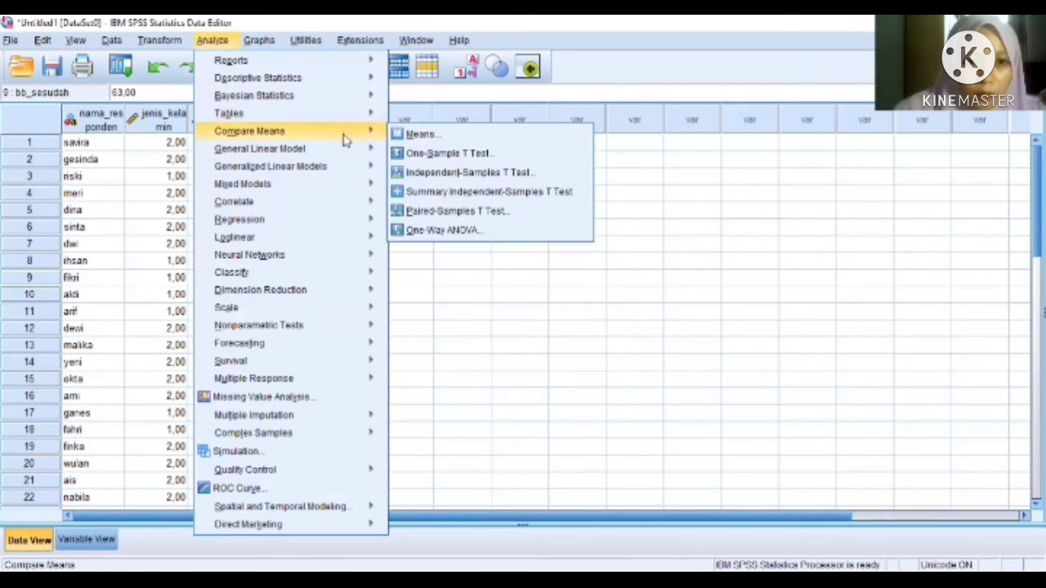
click(440, 174)
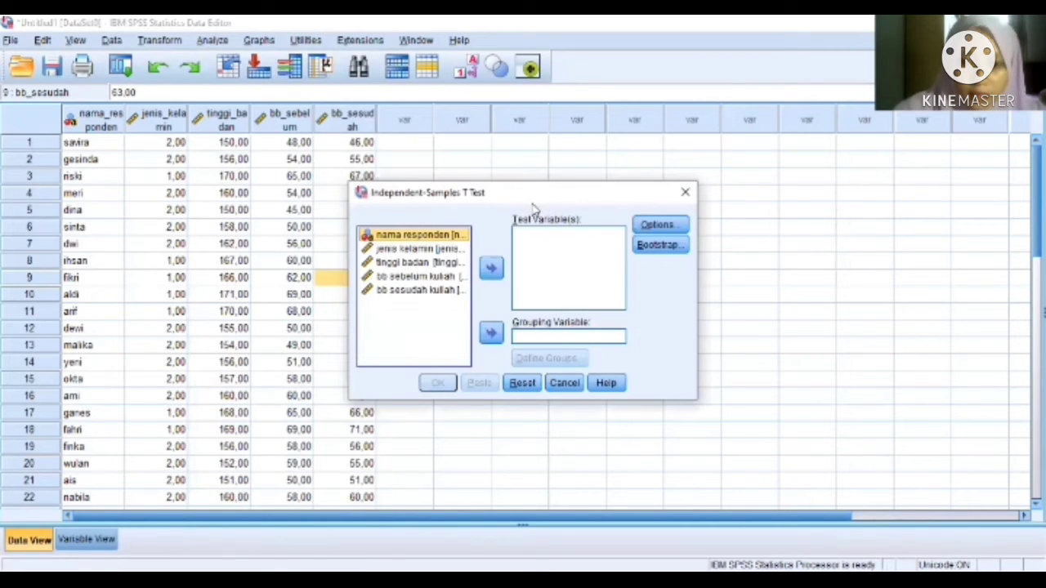
click(407, 266)
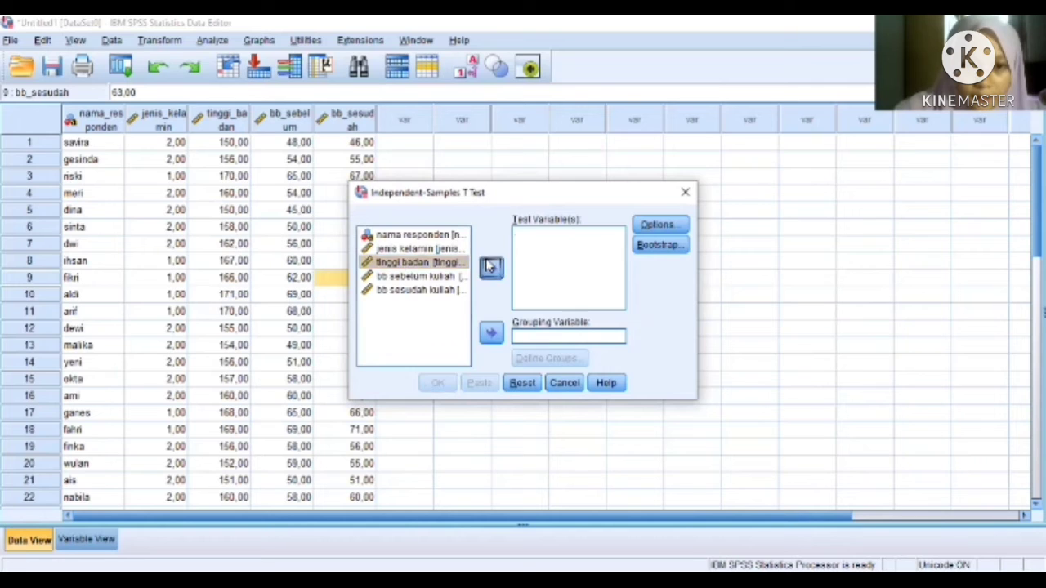
click(490, 266)
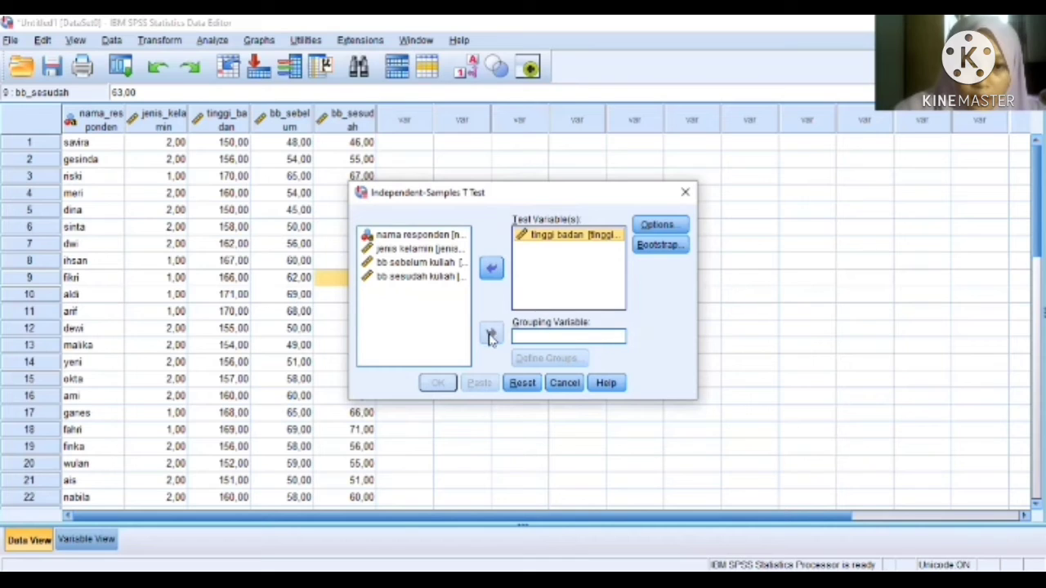
click(521, 337)
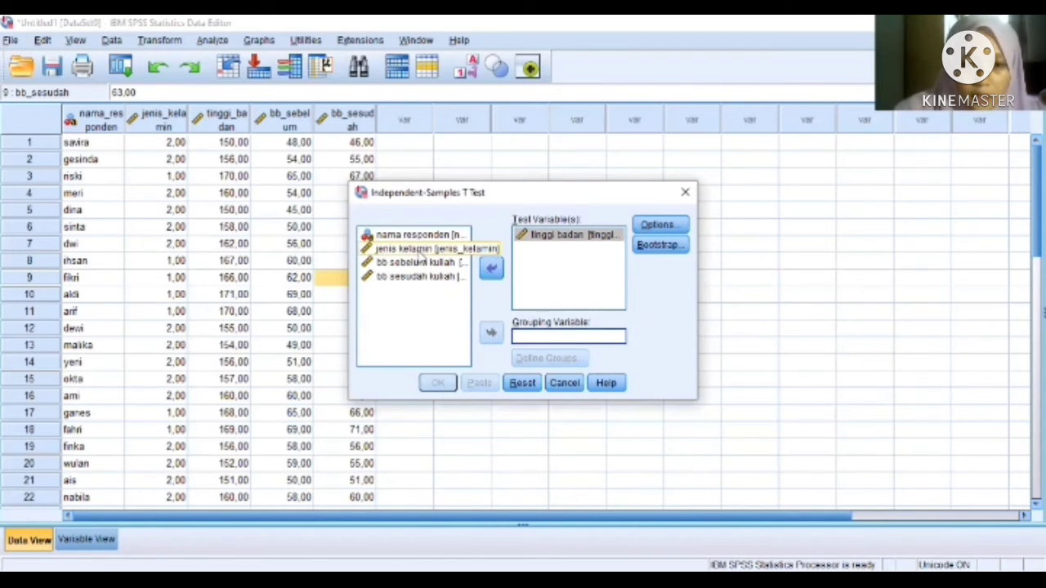
click(420, 249)
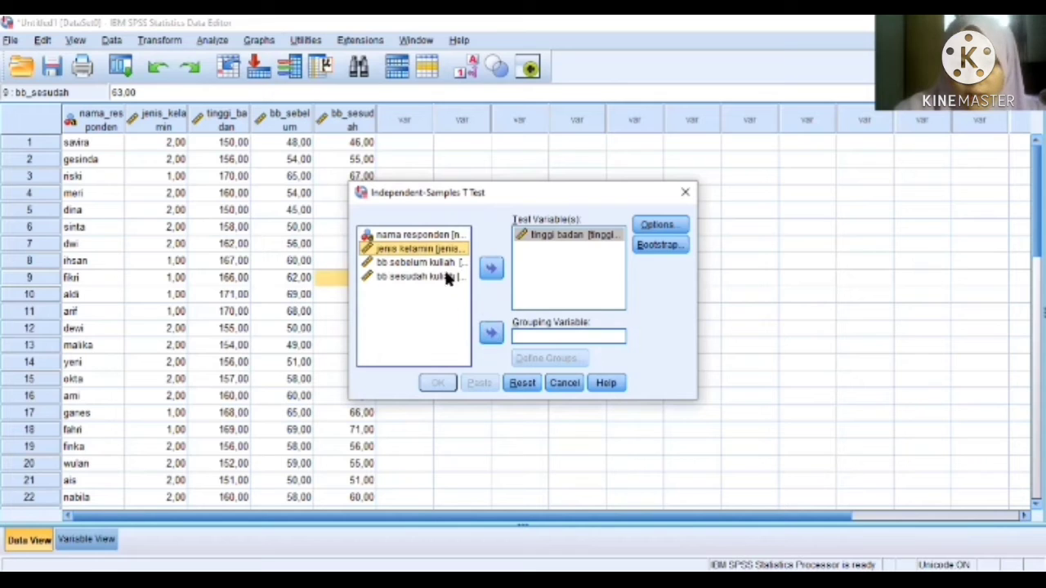
click(491, 333)
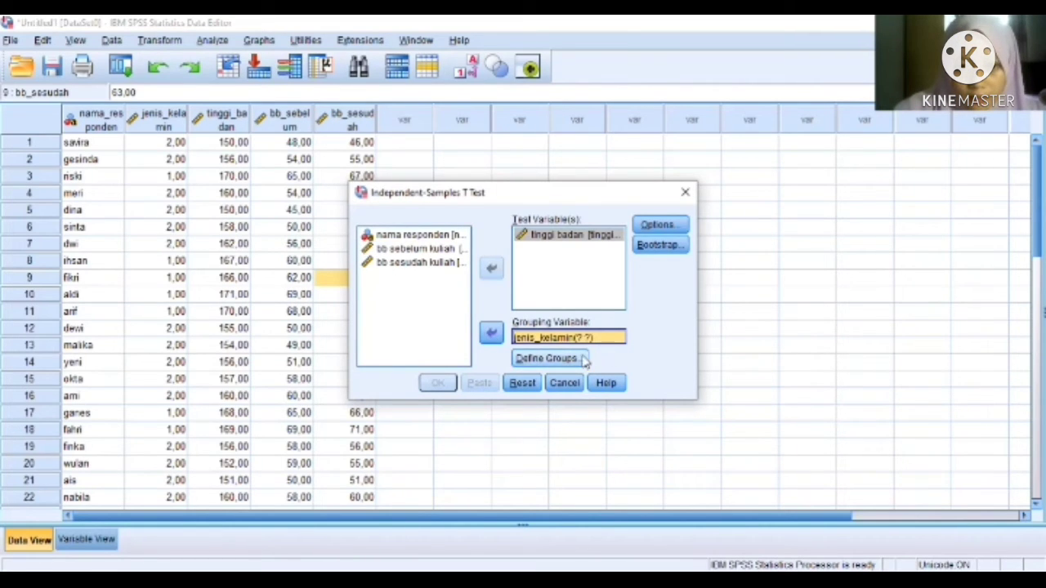
Define Group 1 as 1 and Group 2 as 2 for jenis kelamin, and run the independent-samples test.
click(554, 364)
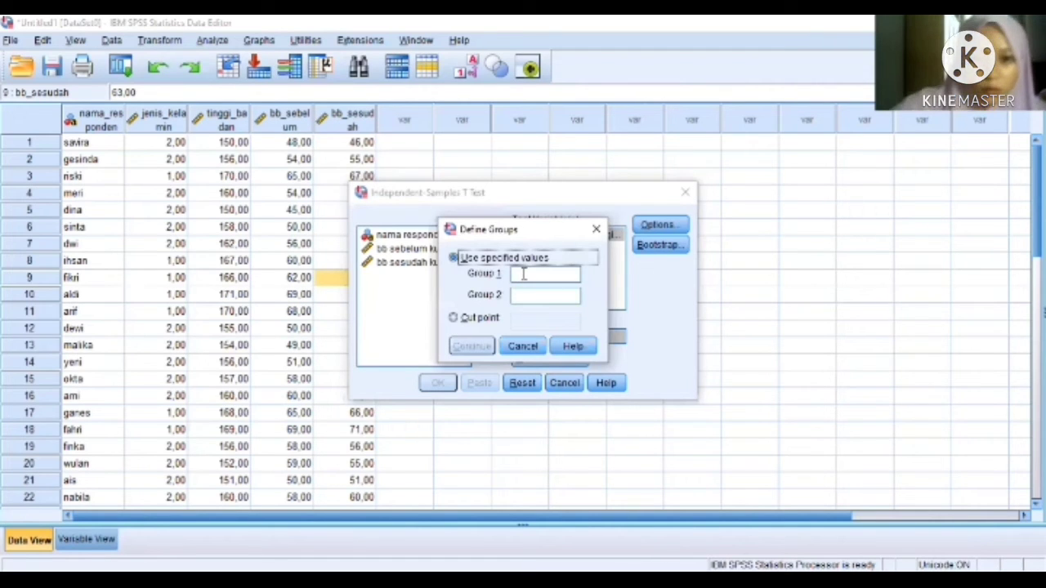
click(523, 274)
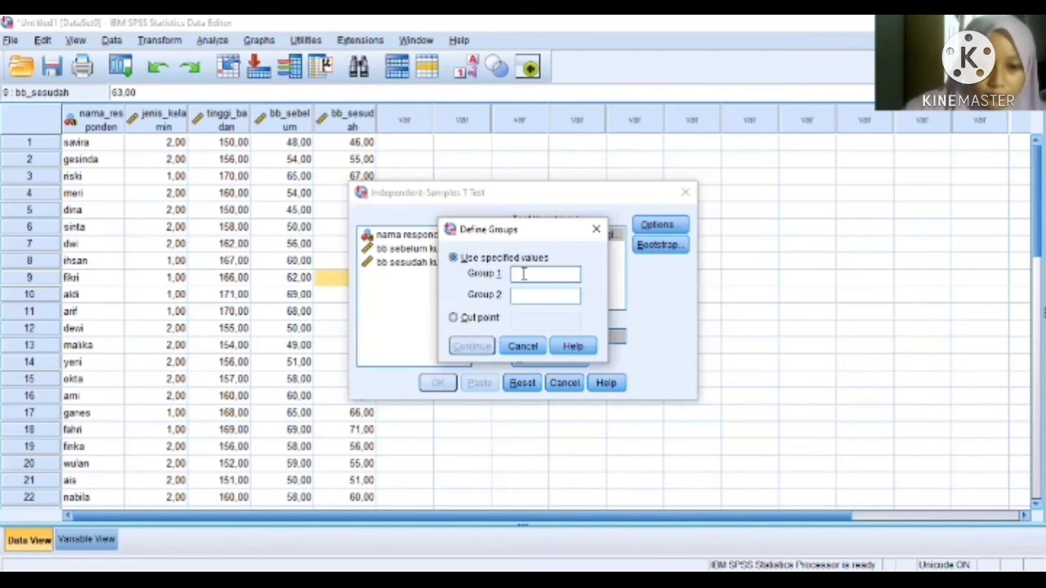
text(1)
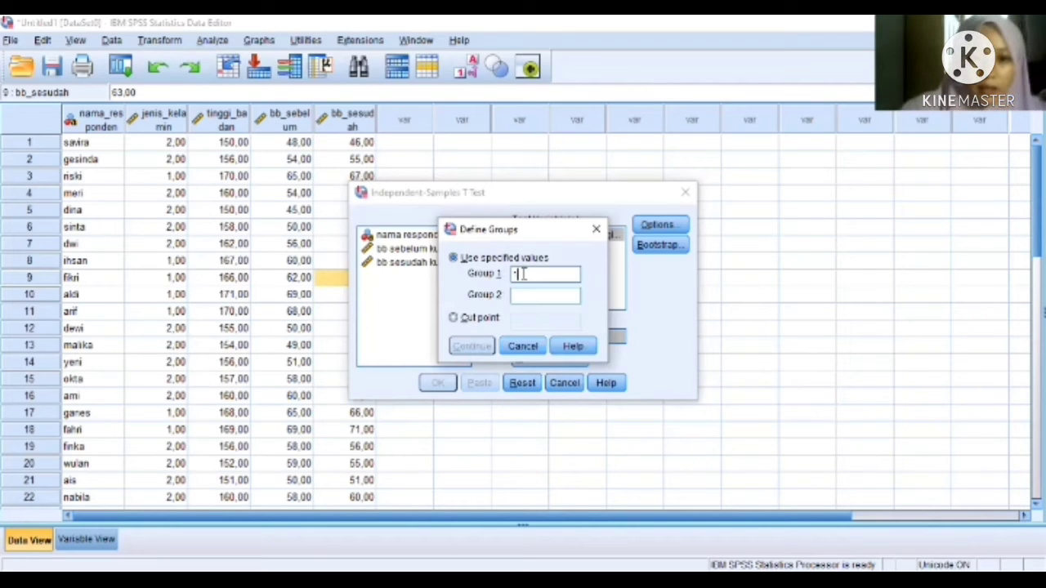
click(526, 292)
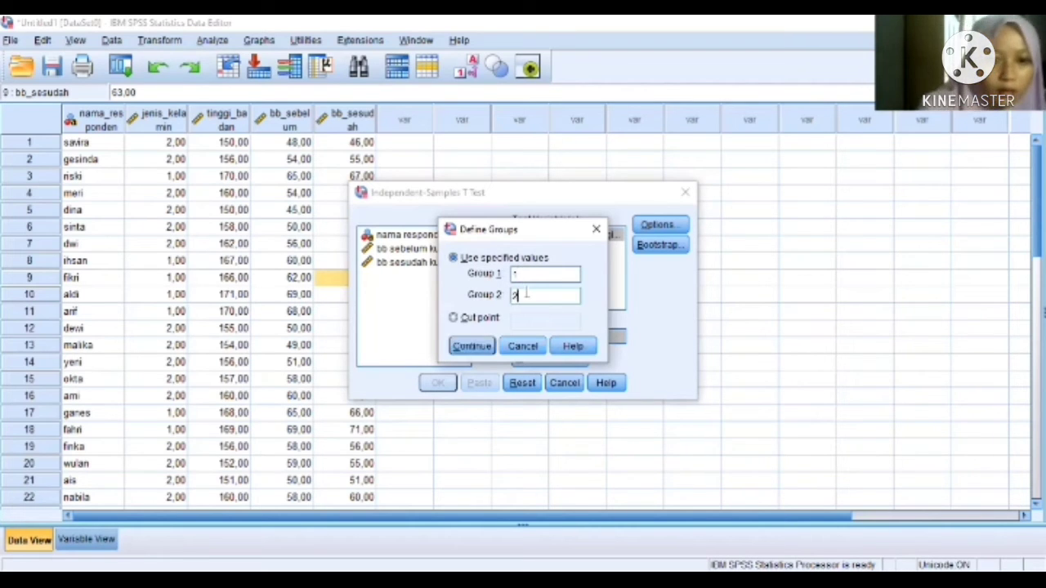
text(2)
click(473, 346)
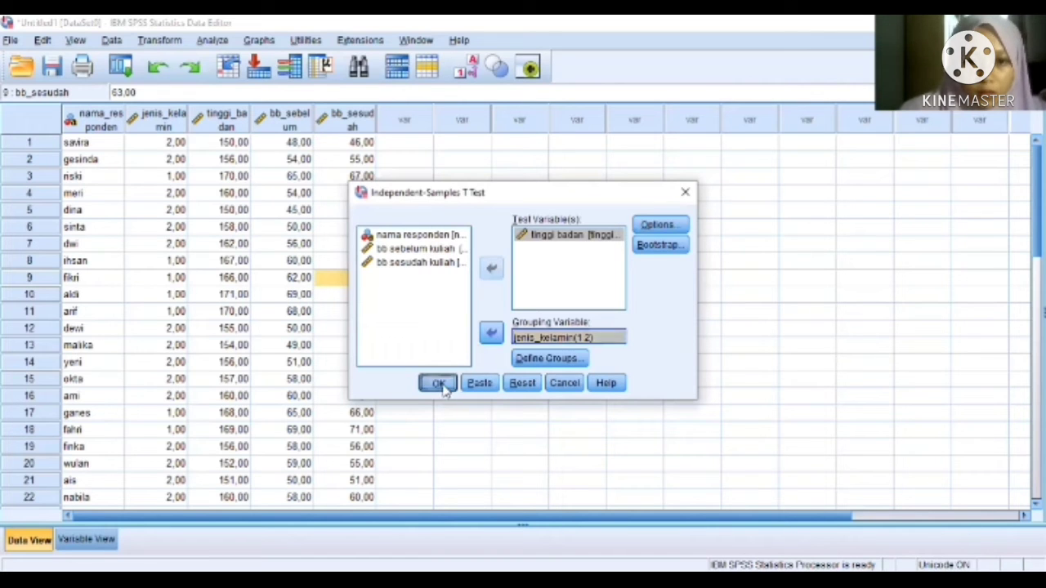
click(439, 383)
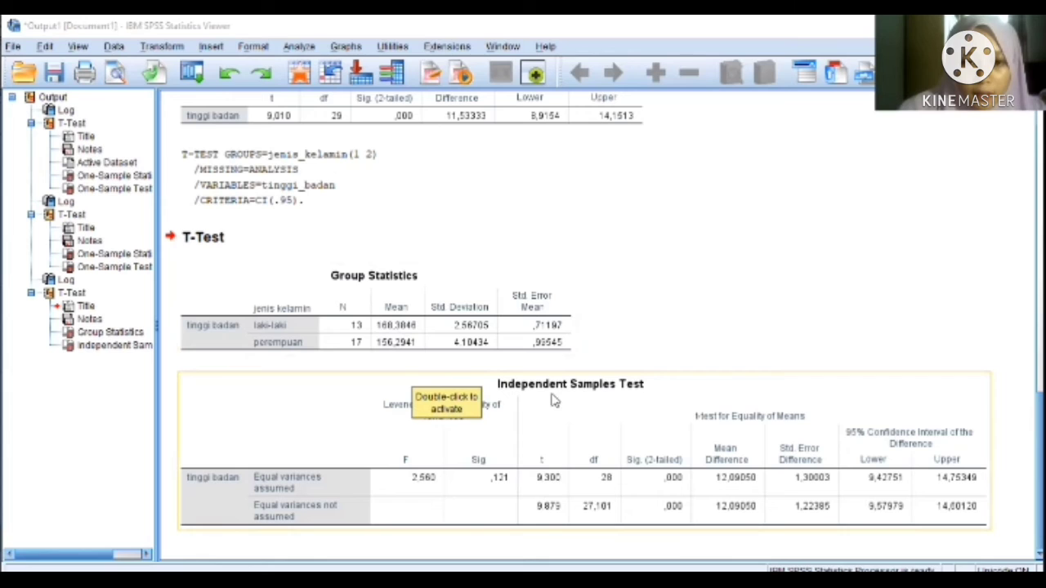
click(302, 417)
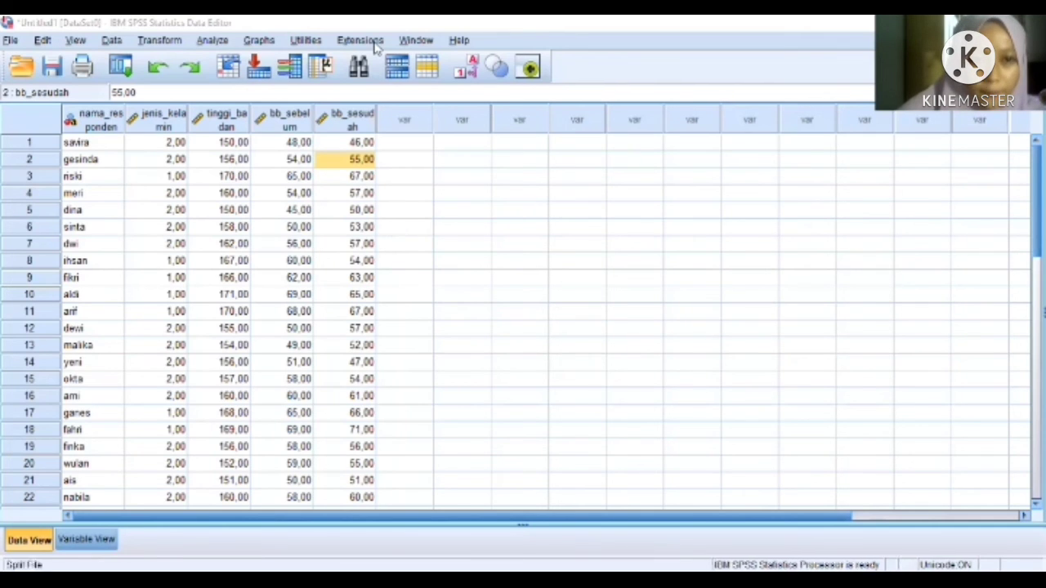
Run a Paired-Samples T Test pairing bb sebelum kuliah with bb sesudah kuliah.
click(211, 40)
mouse_move(232, 136)
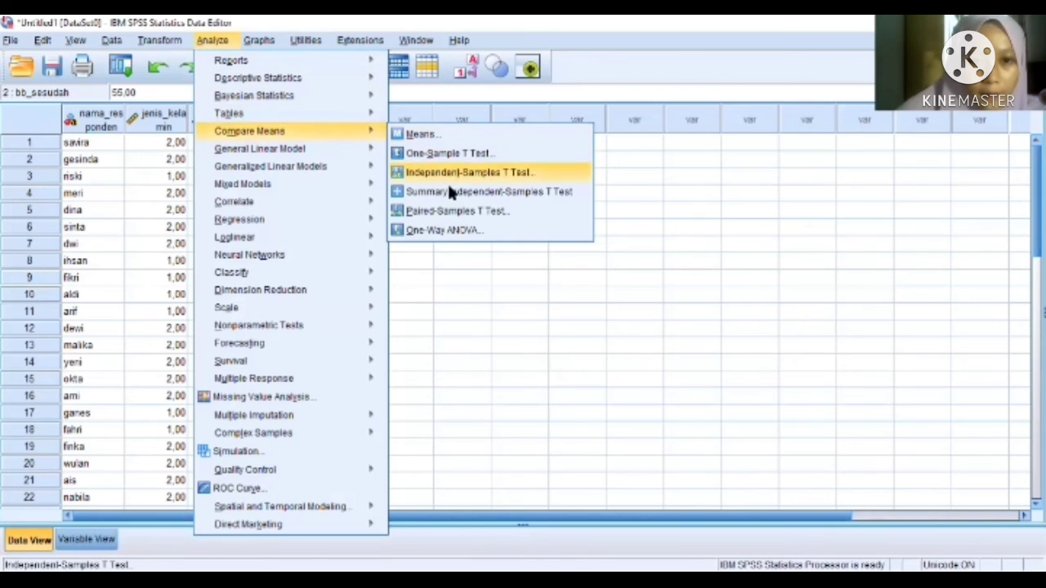
click(456, 214)
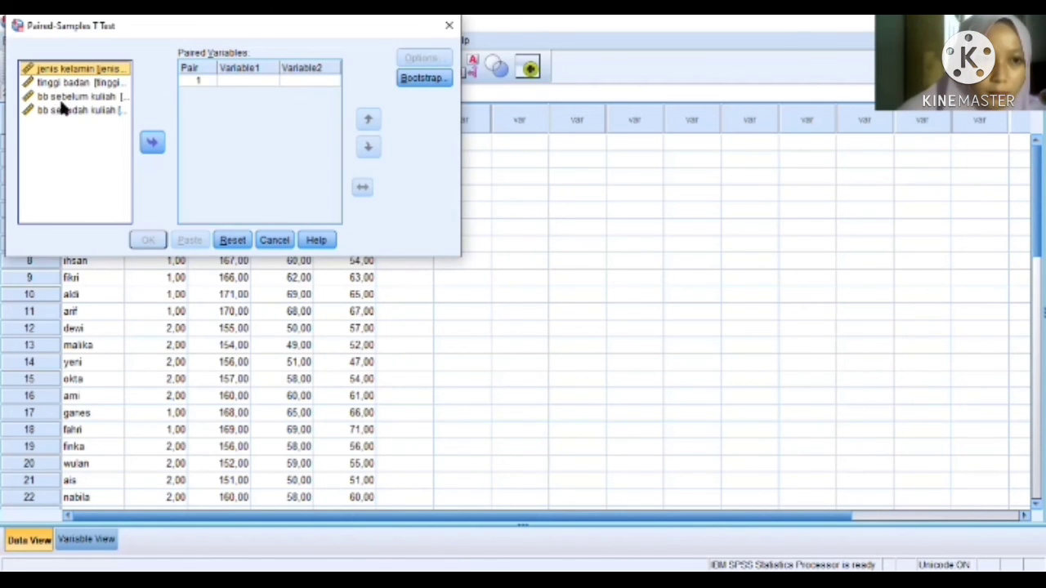
click(104, 98)
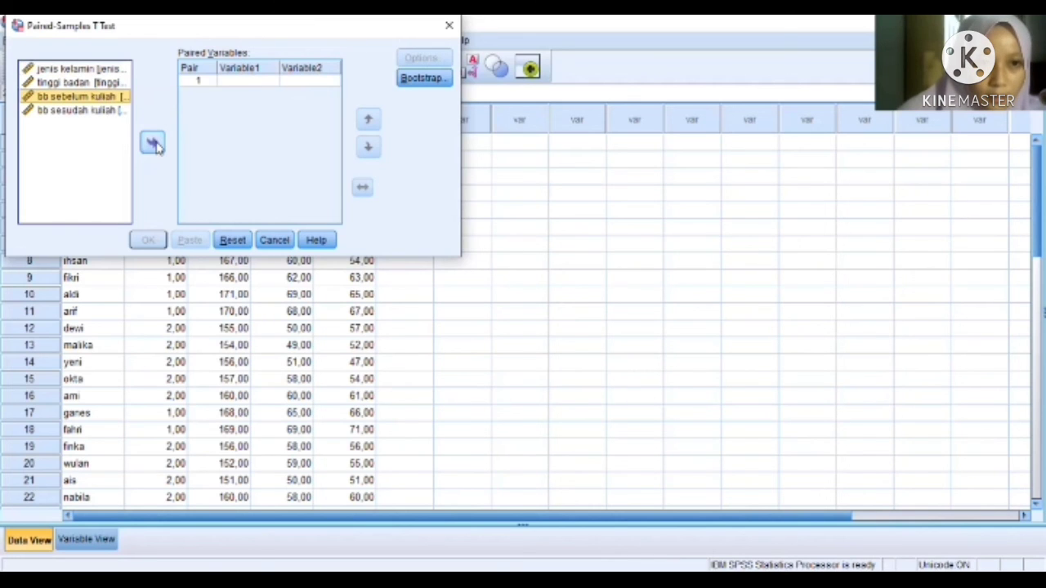
click(153, 144)
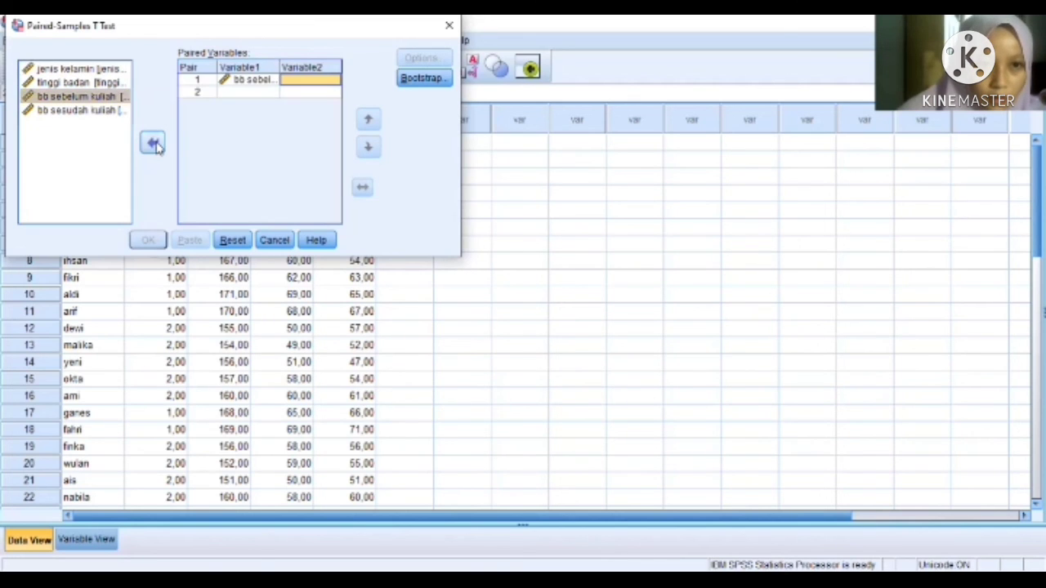
click(83, 109)
click(154, 145)
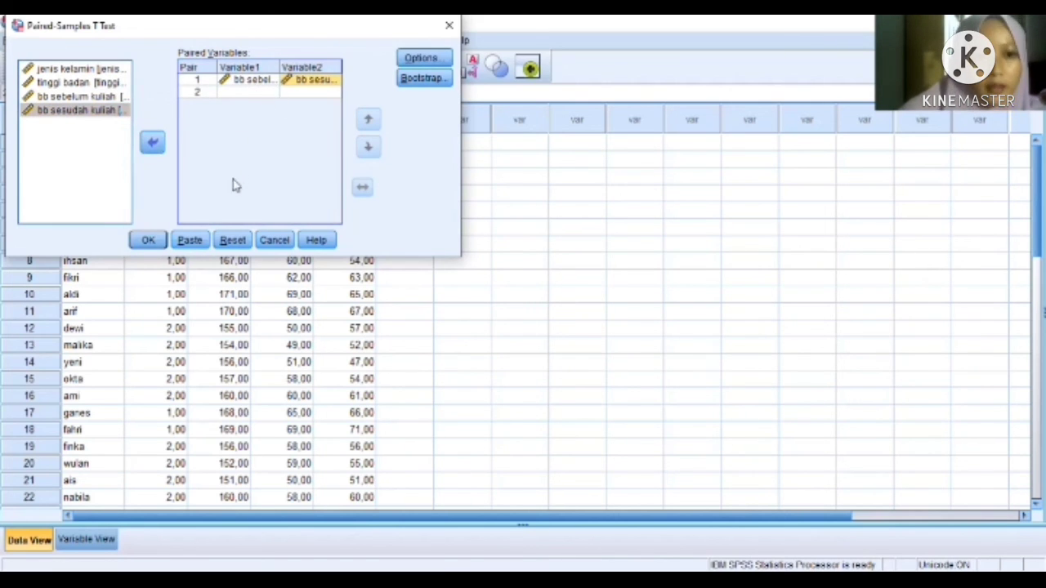
click(148, 242)
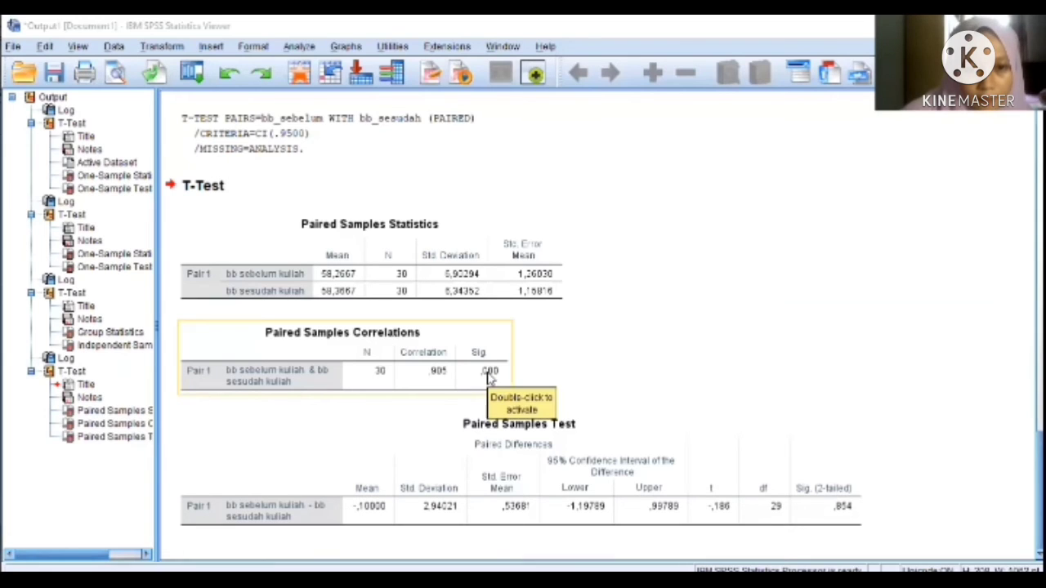